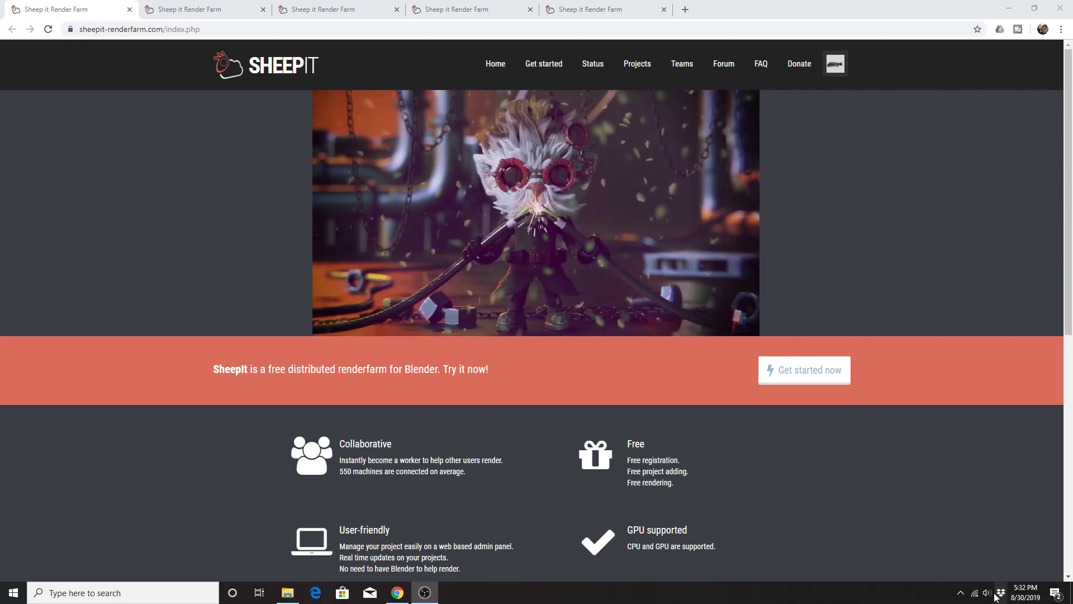
Bring up the running SheepIt client and review and save its compute device settings
left_click(960, 592)
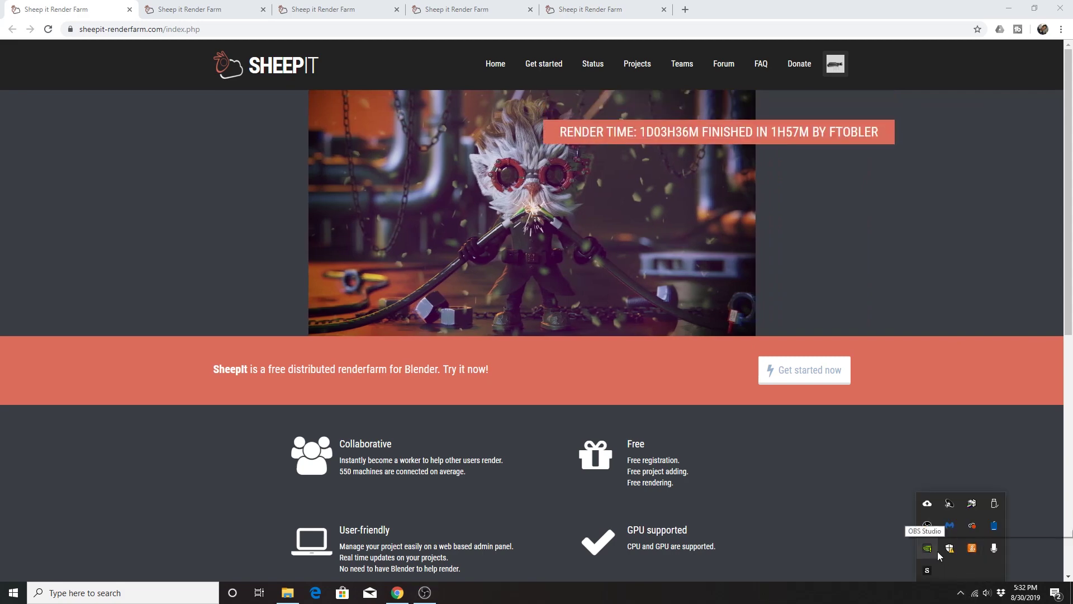
left_click(926, 570)
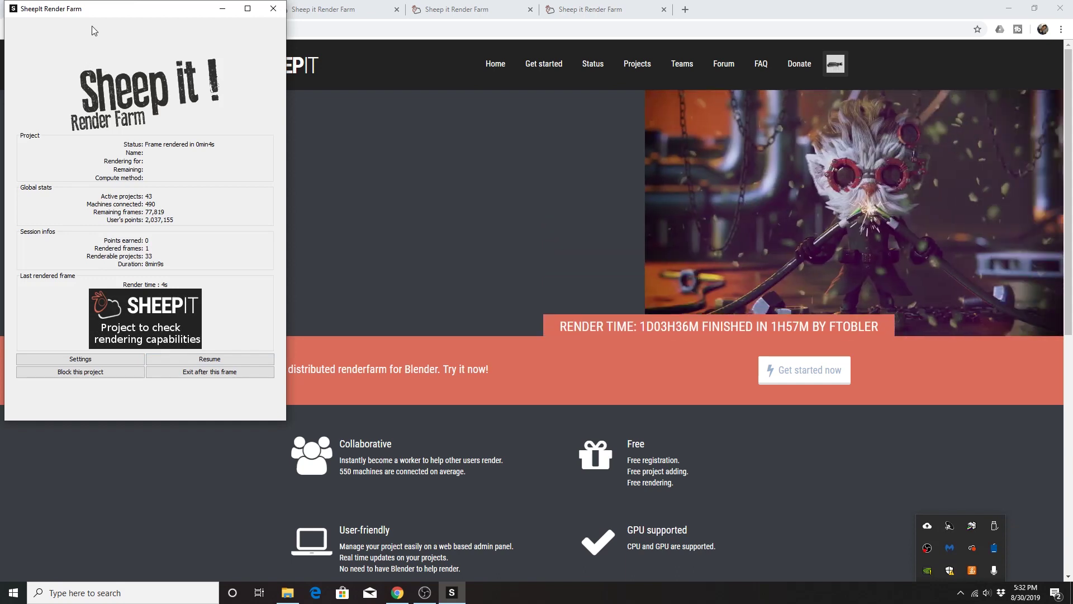
left_click(115, 18)
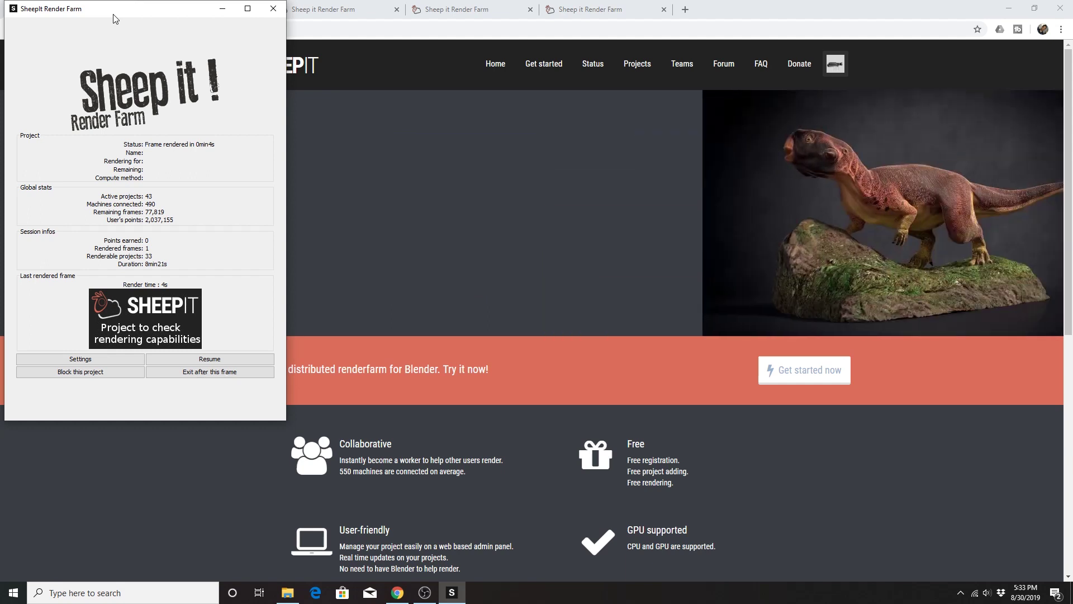
left_click_drag(113, 18, 128, 35)
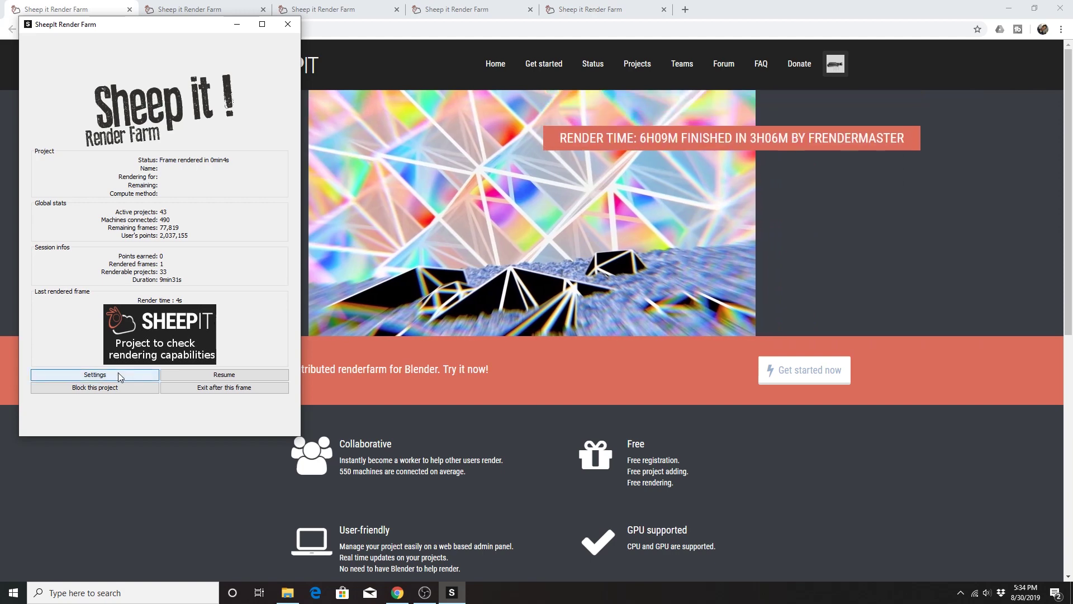
left_click(96, 376)
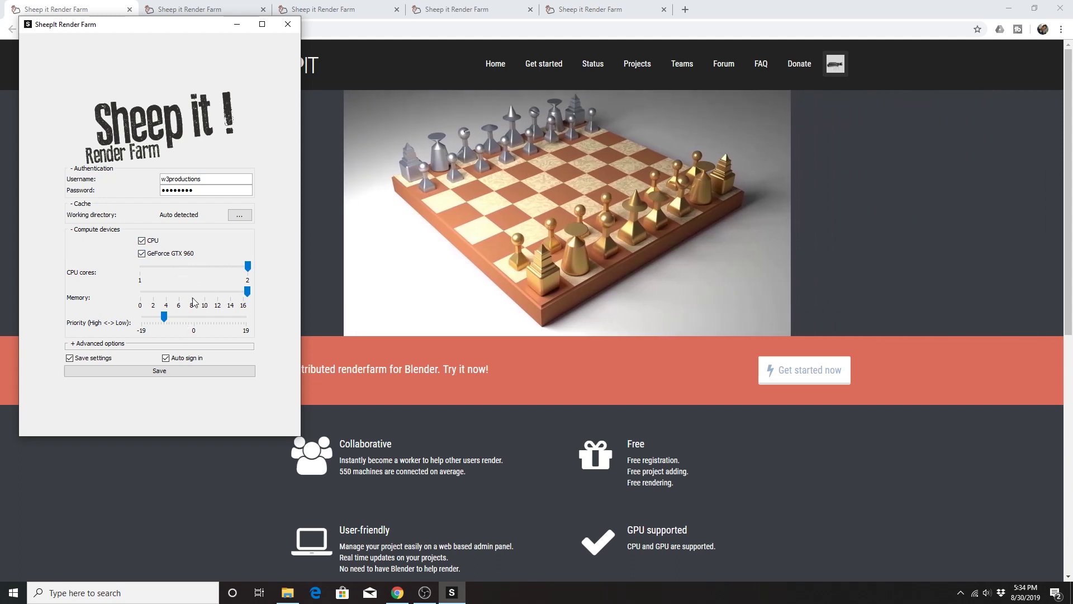
left_click(135, 370)
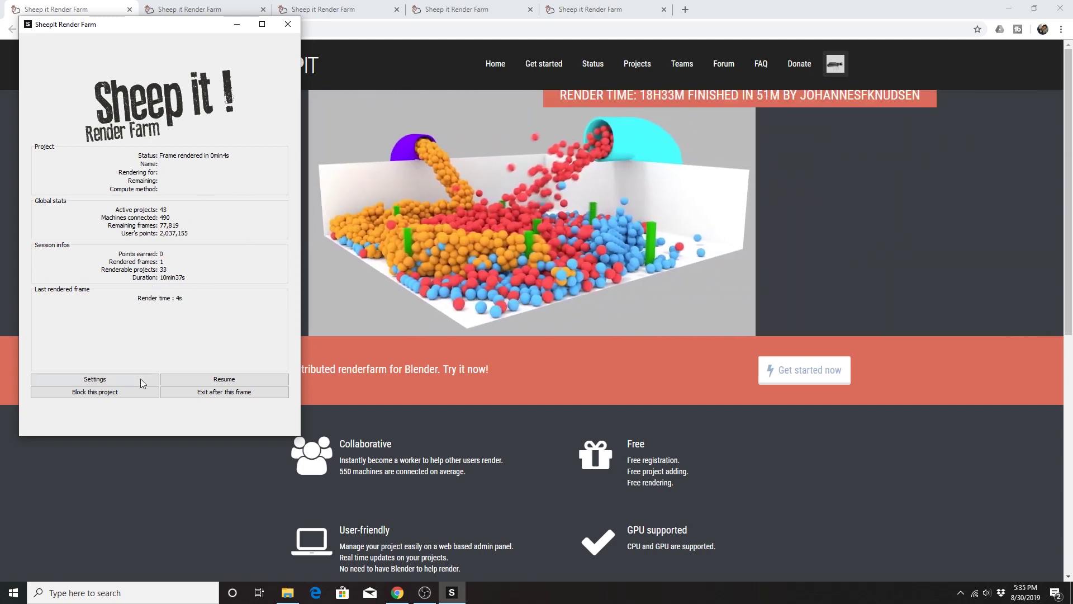
Set the SheepIt client to exit after the current frame and close its window
left_click(197, 392)
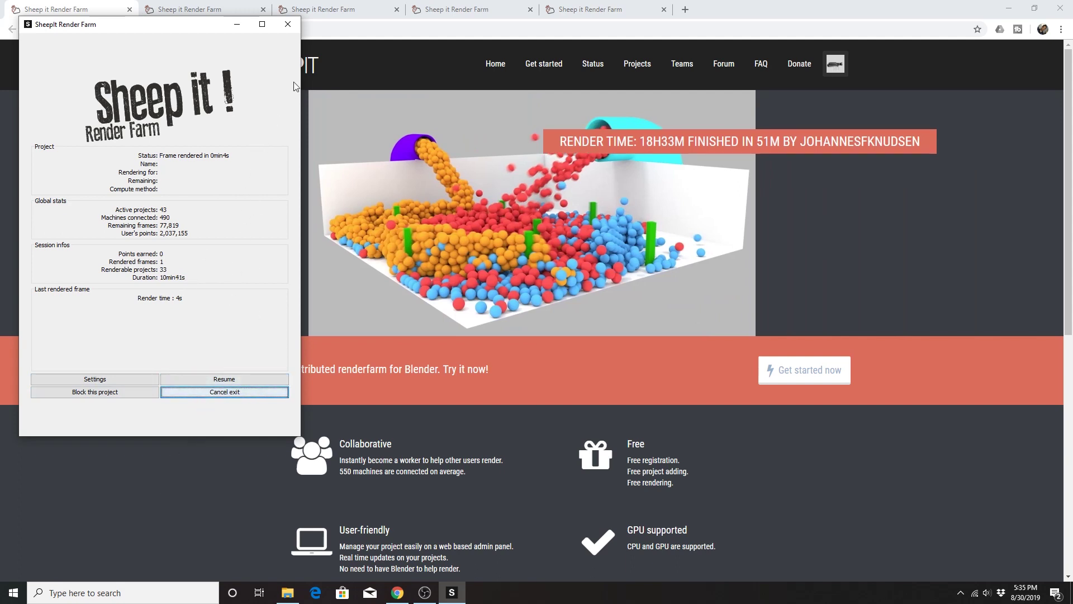
left_click(288, 25)
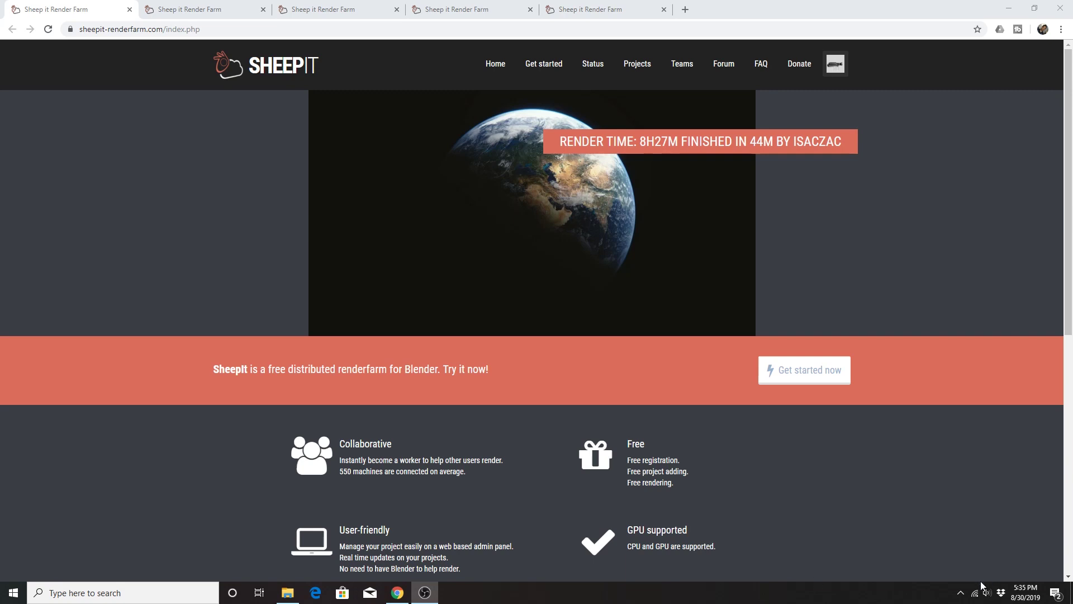
left_click(960, 593)
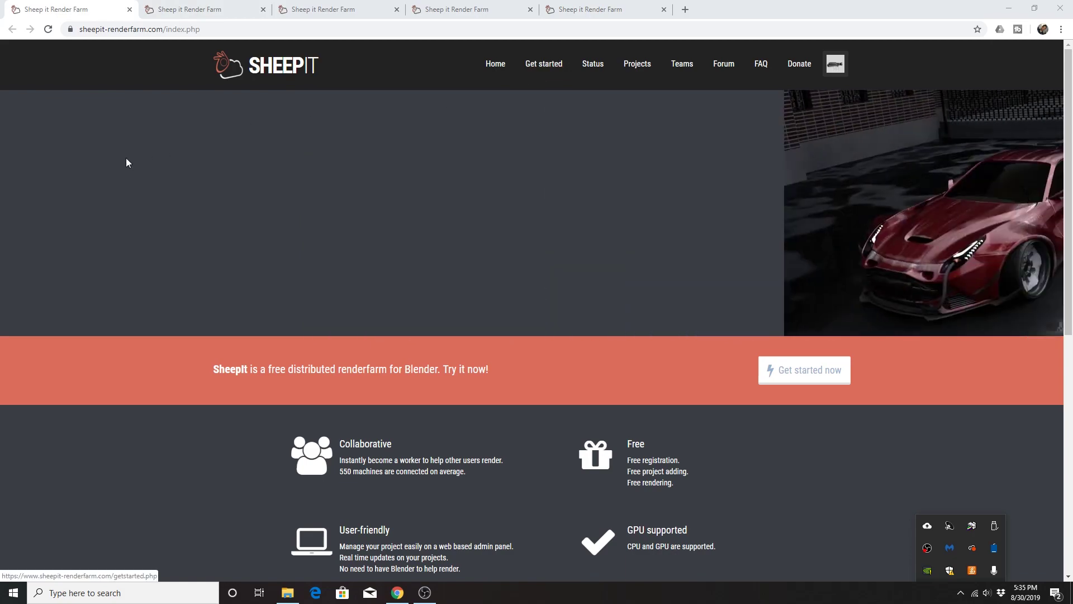
scroll(482, 387, "down", 5)
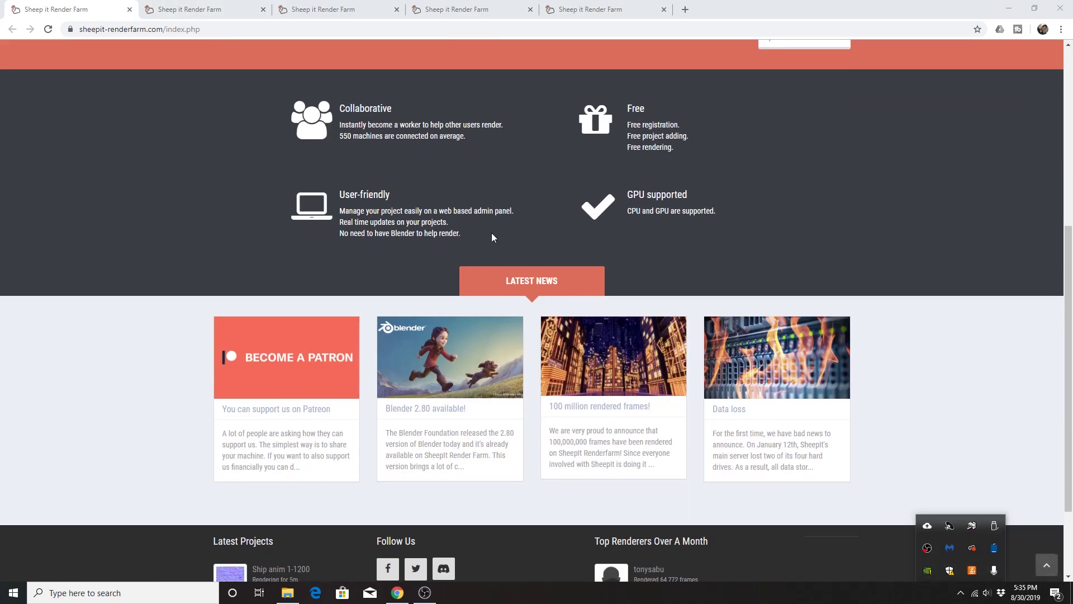
scroll(441, 189, "up", 5)
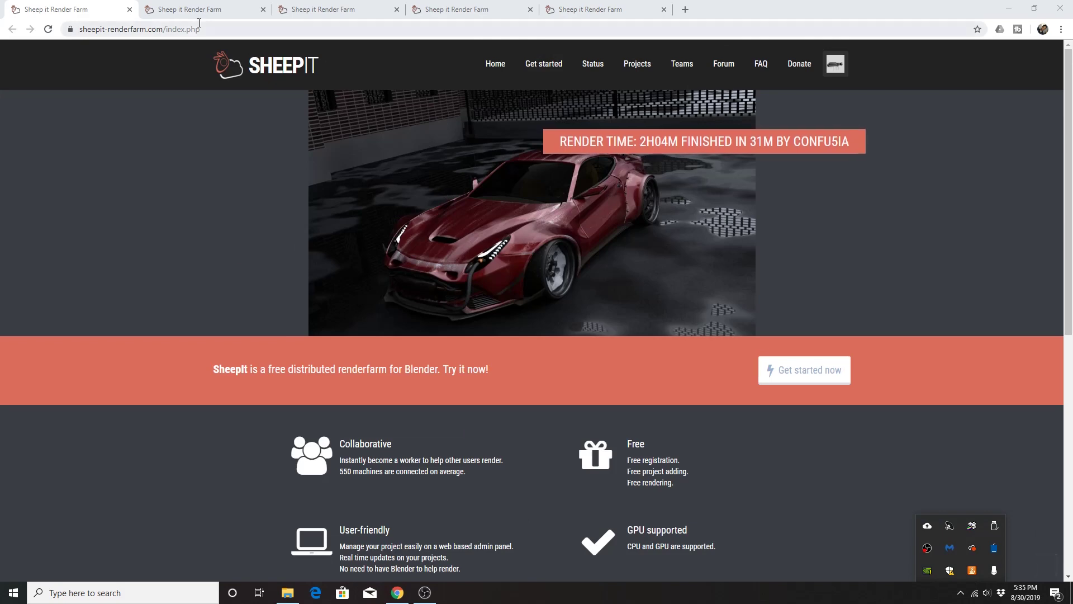
Upload the SpaceLoop Blender file from the Downloads folder as a new render farm project
left_click(186, 10)
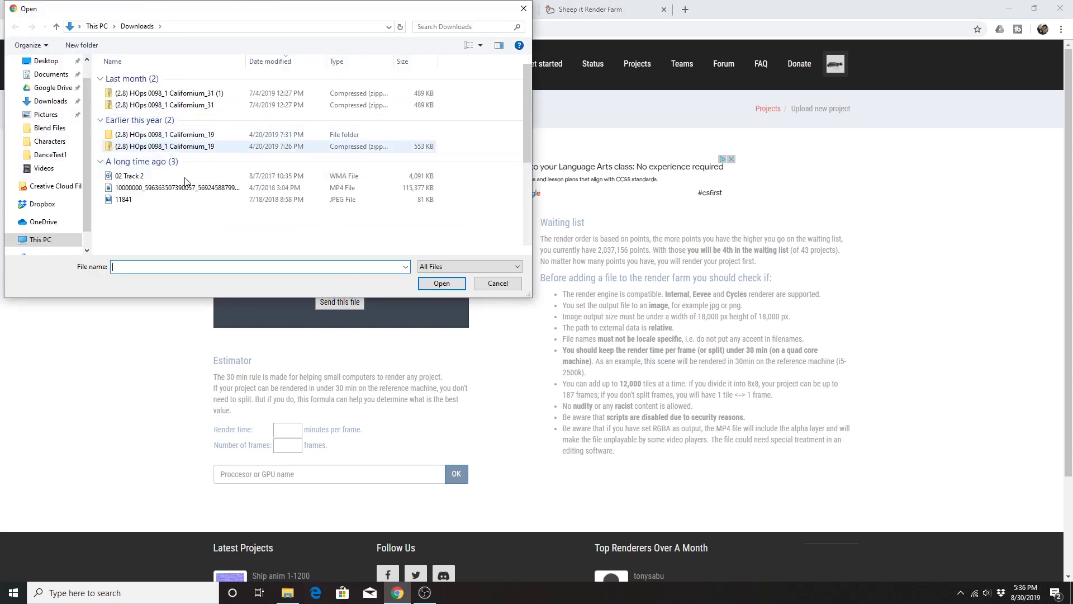
left_click(49, 102)
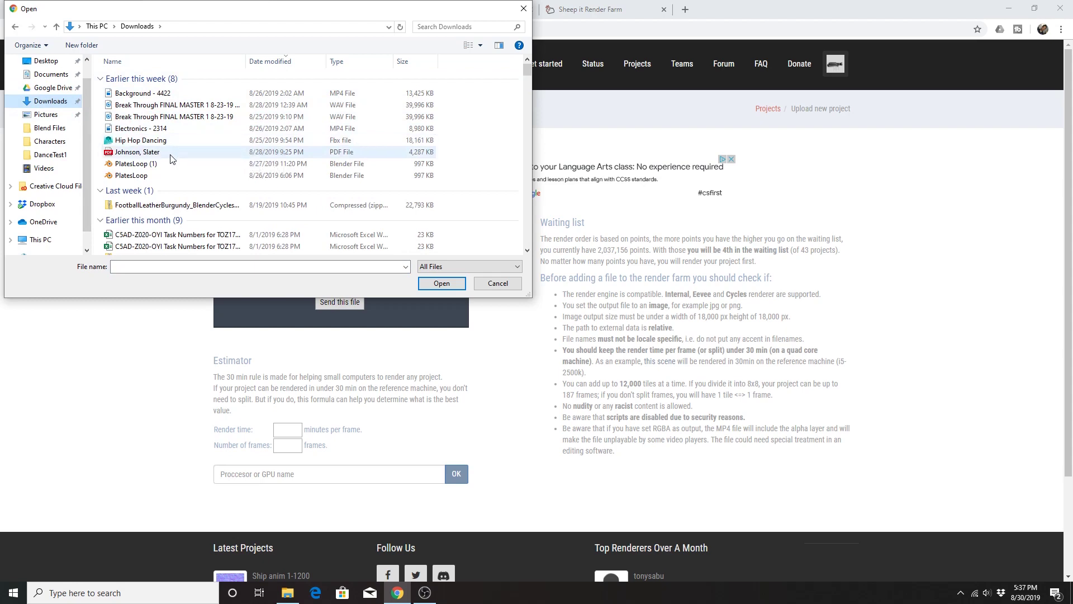
left_click(134, 94)
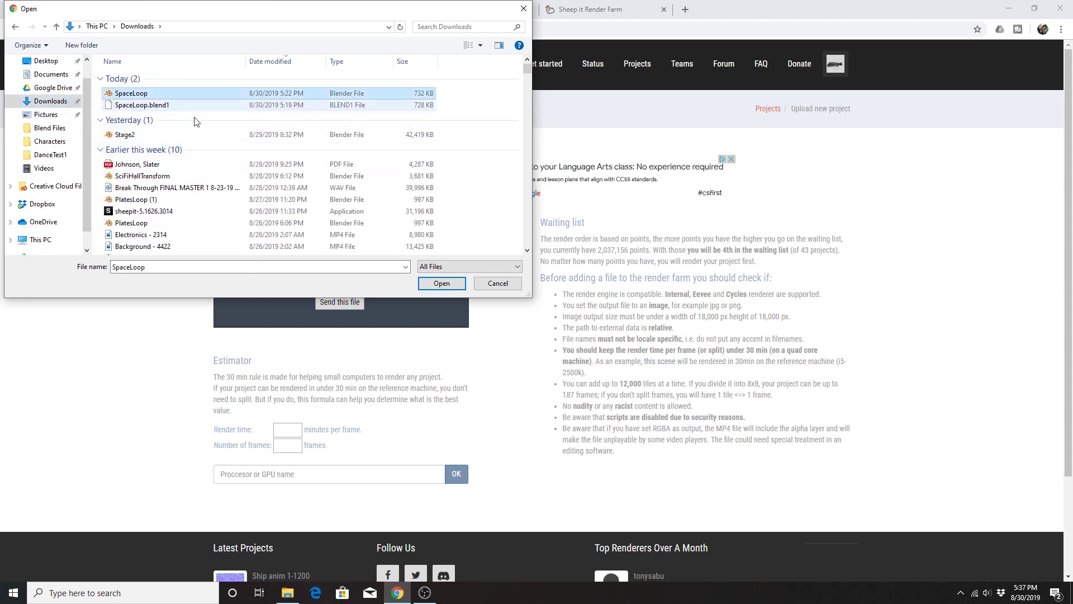
left_click(440, 283)
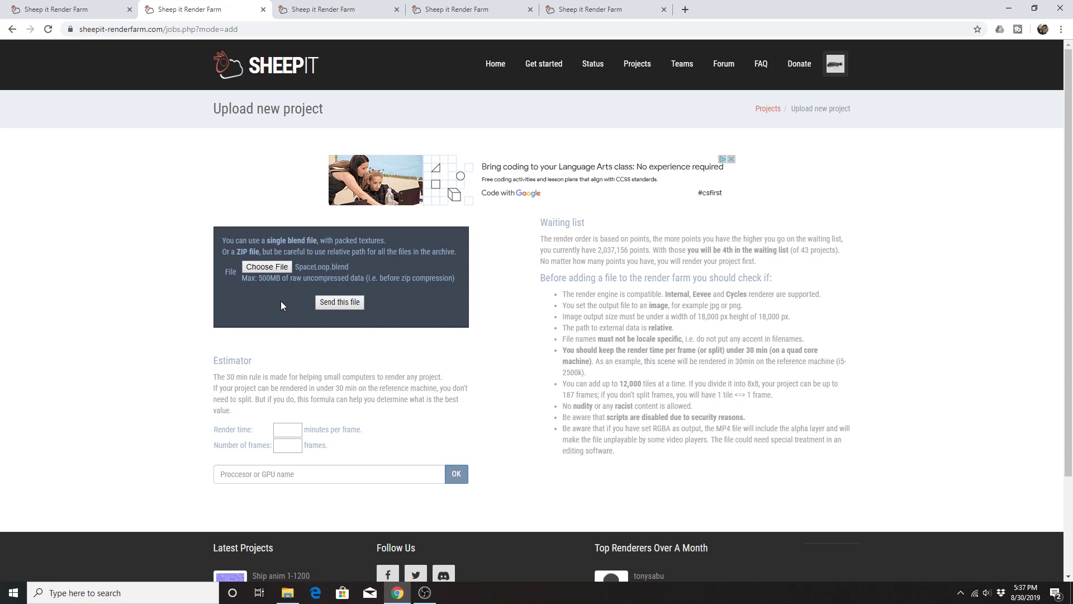
left_click(343, 300)
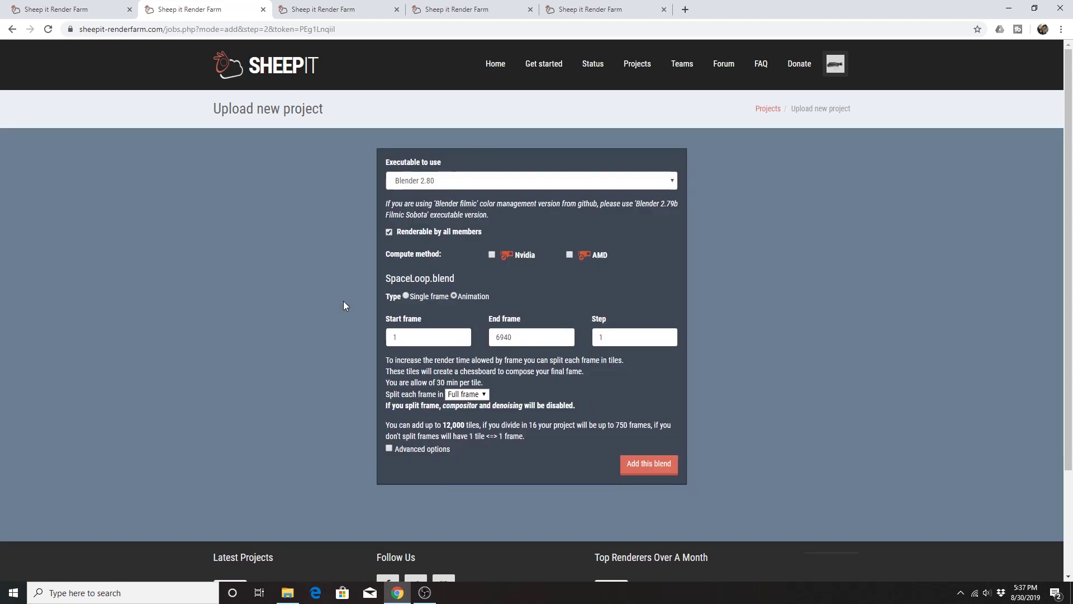
Keep Blender 2.80 as the executable, enable the Nvidia and AMD compute methods, and add the SpaceLoop blend
left_click(552, 183)
left_click(552, 185)
left_click(618, 180)
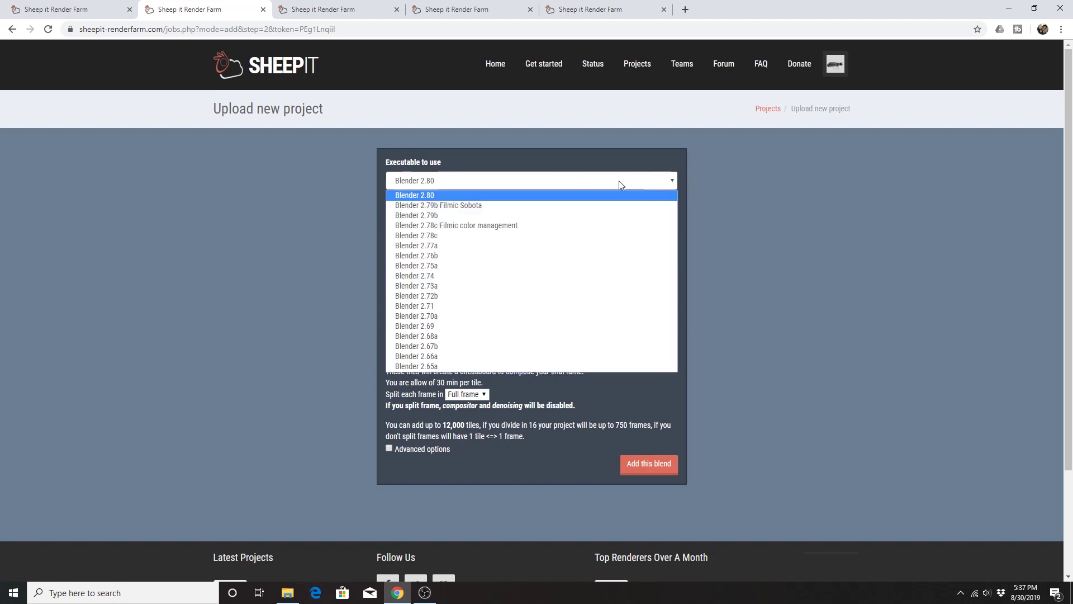
left_click(541, 166)
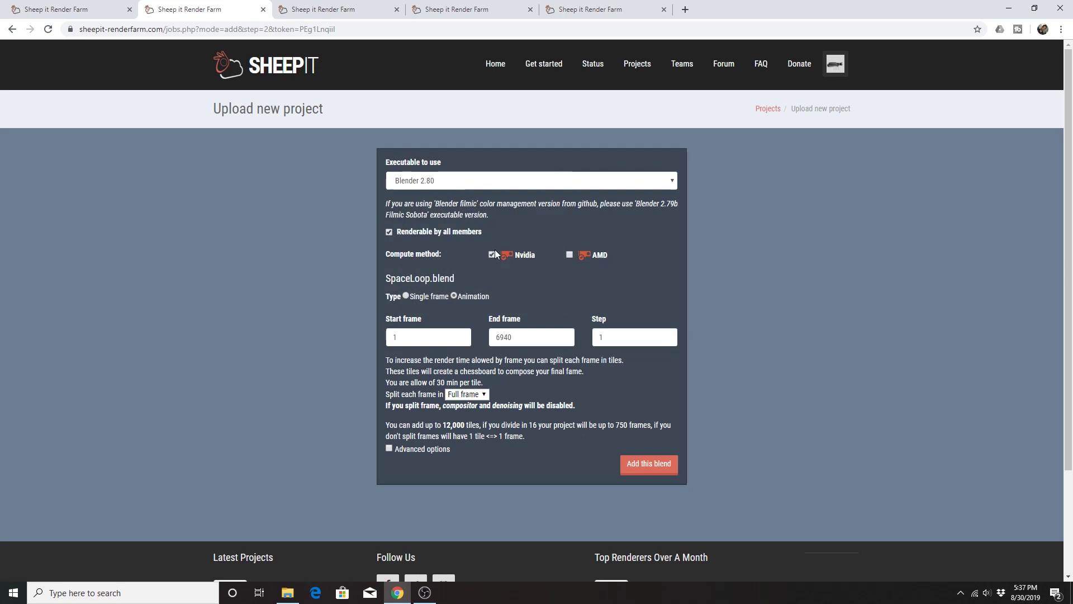
left_click(570, 255)
left_click(654, 470)
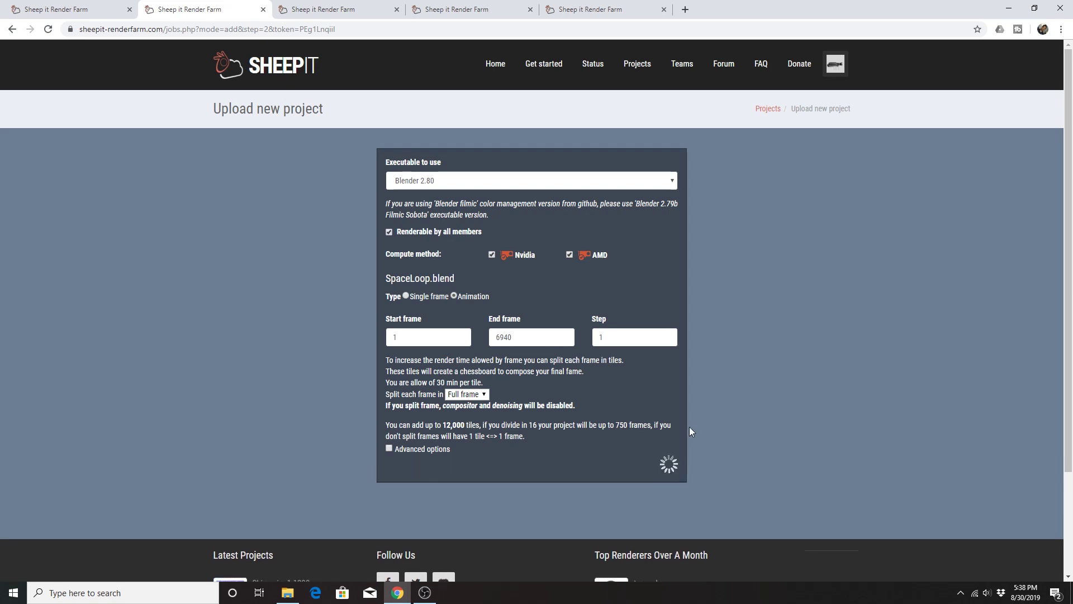
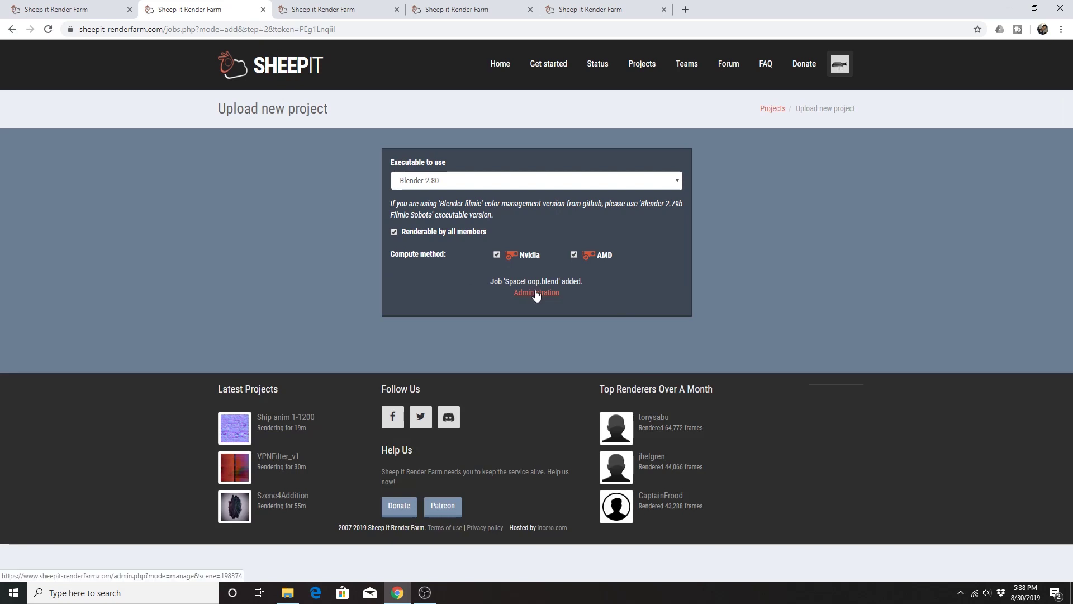
Open the administration page of the added SpaceLoop job and examine its full frame grid
left_click(535, 292)
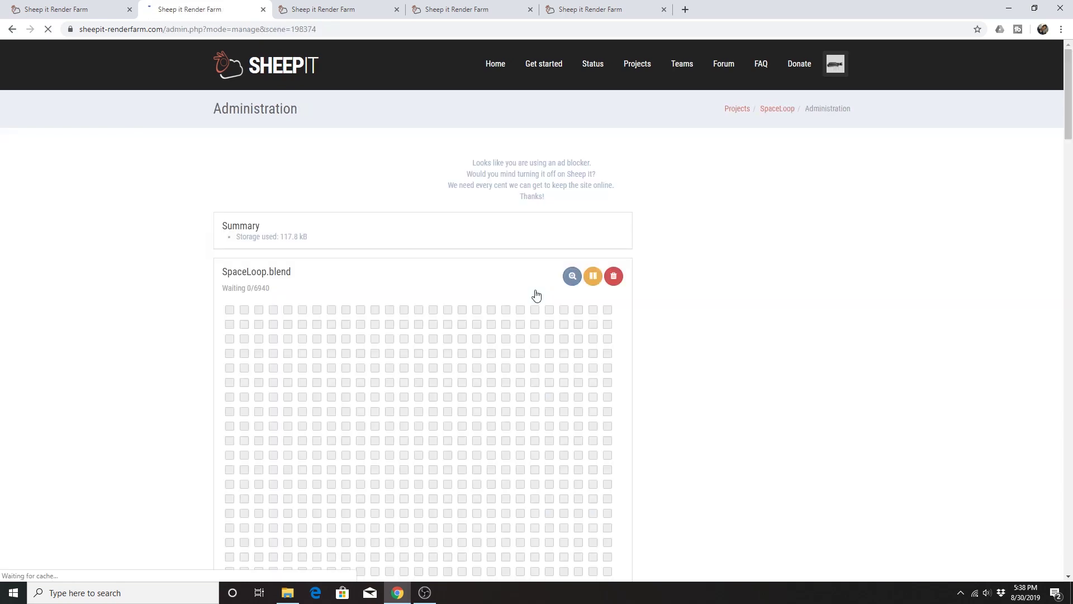
scroll(540, 275, "down", 15)
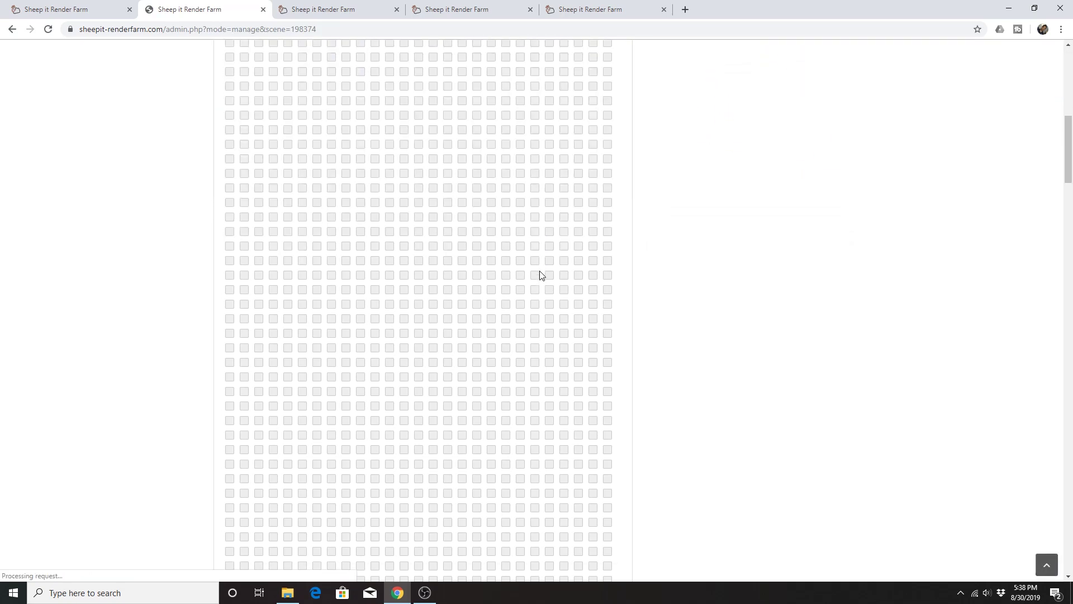
scroll(540, 275, "down", 5)
scroll(335, 332, "down", 5)
scroll(309, 336, "down", 9)
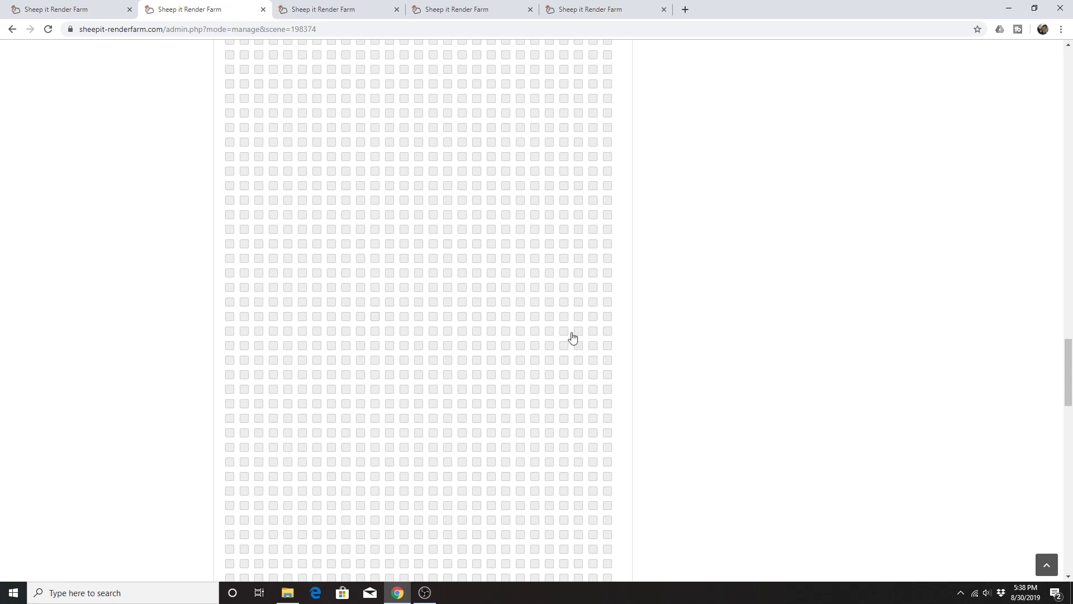
scroll(519, 323, "down", 8)
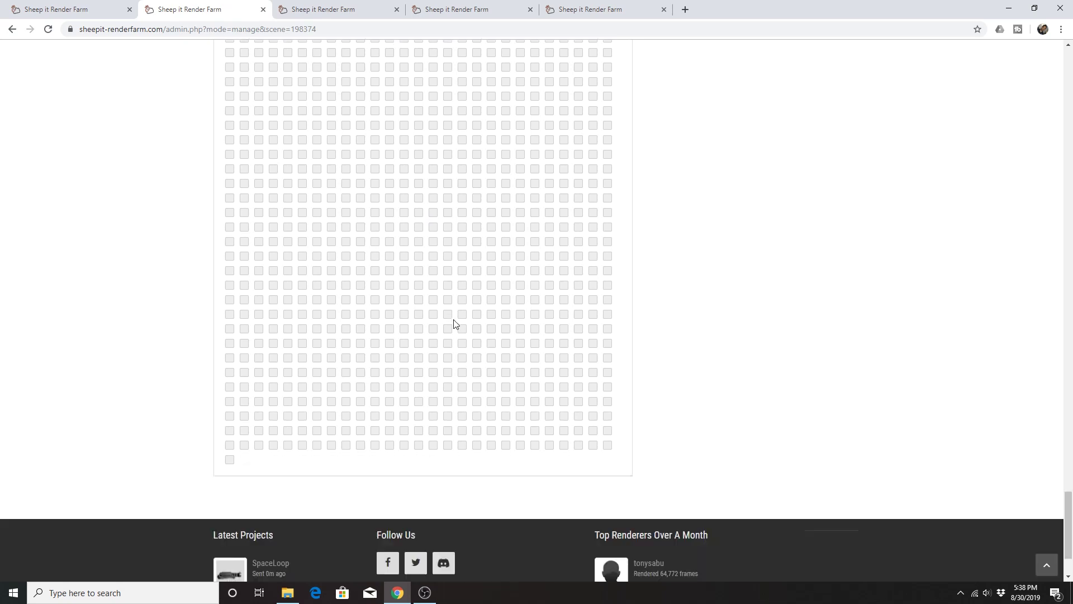
scroll(450, 322, "up", 4)
scroll(441, 323, "up", 12)
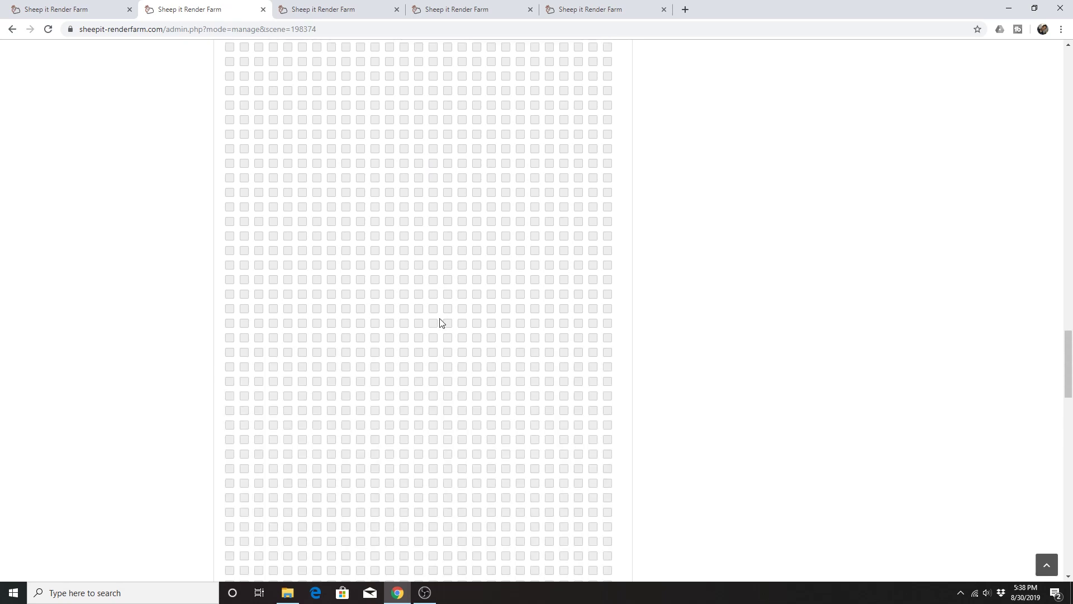
scroll(439, 323, "up", 10)
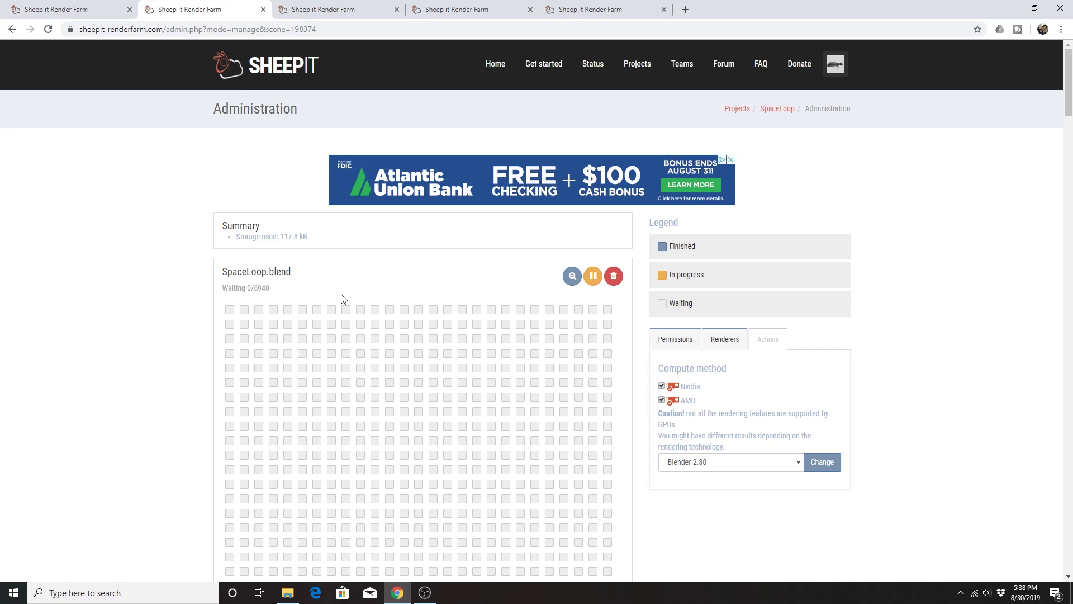
Switch to the account profile page and review its latest projects, last 10 participations with their frame previews, and last sessions
left_click(327, 10)
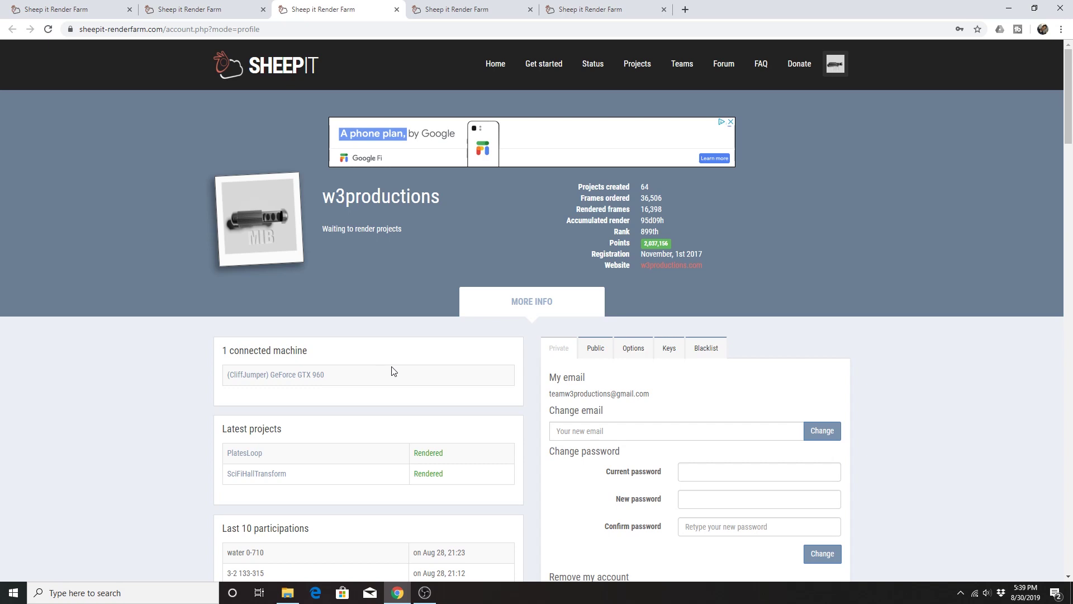
scroll(586, 347, "down", 5)
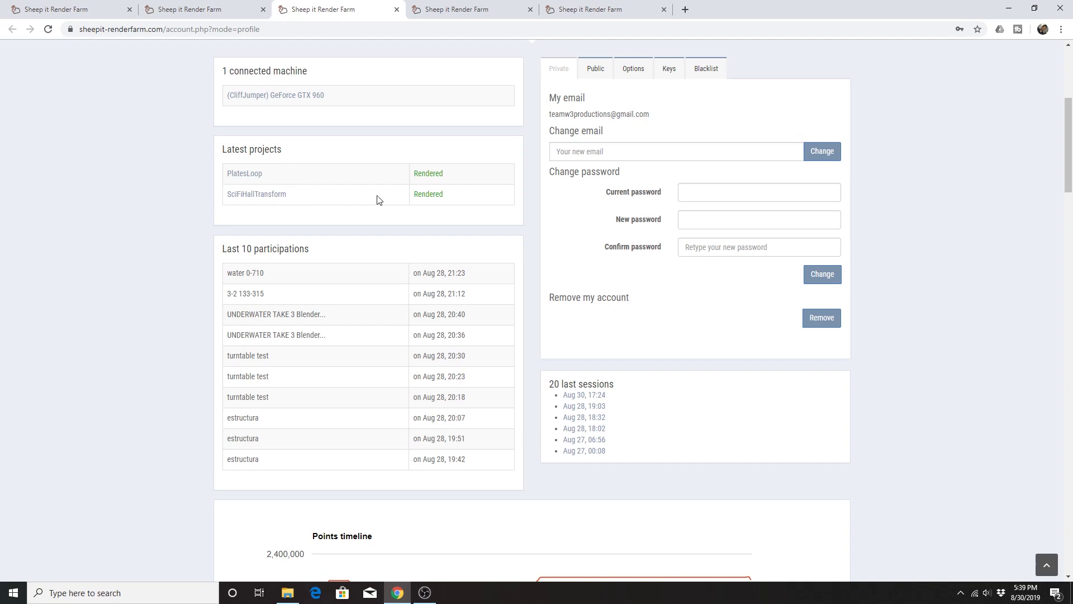
scroll(472, 201, "up", 1)
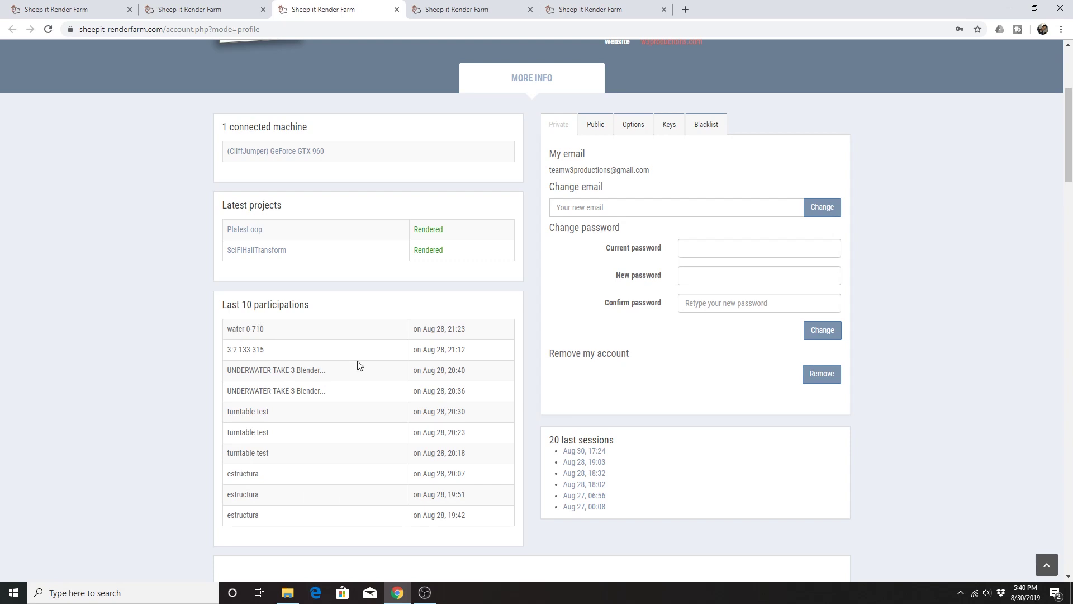
mouse_move(452, 443)
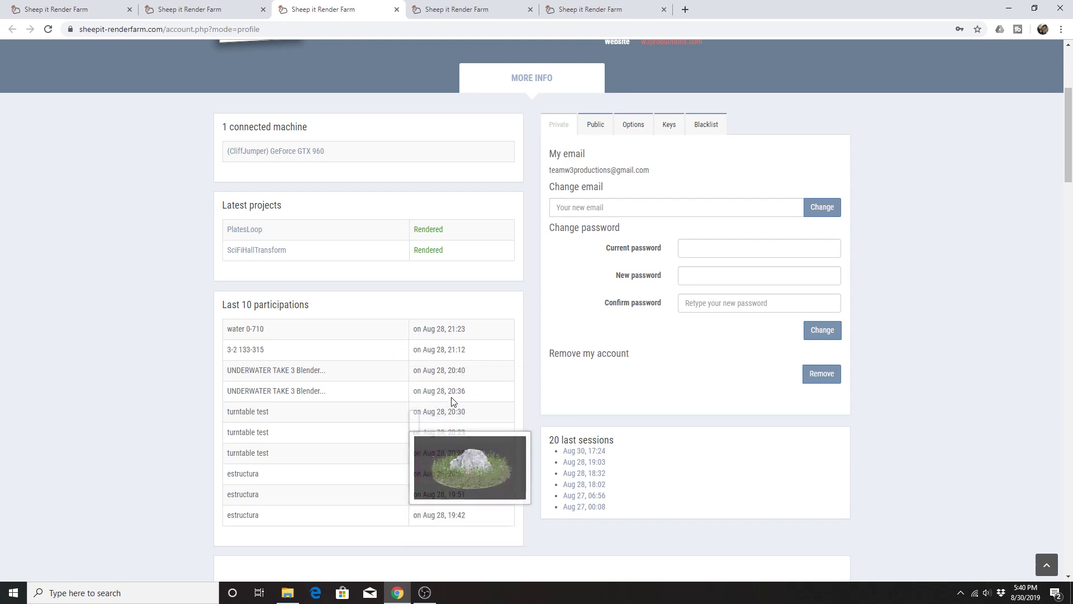
mouse_move(451, 394)
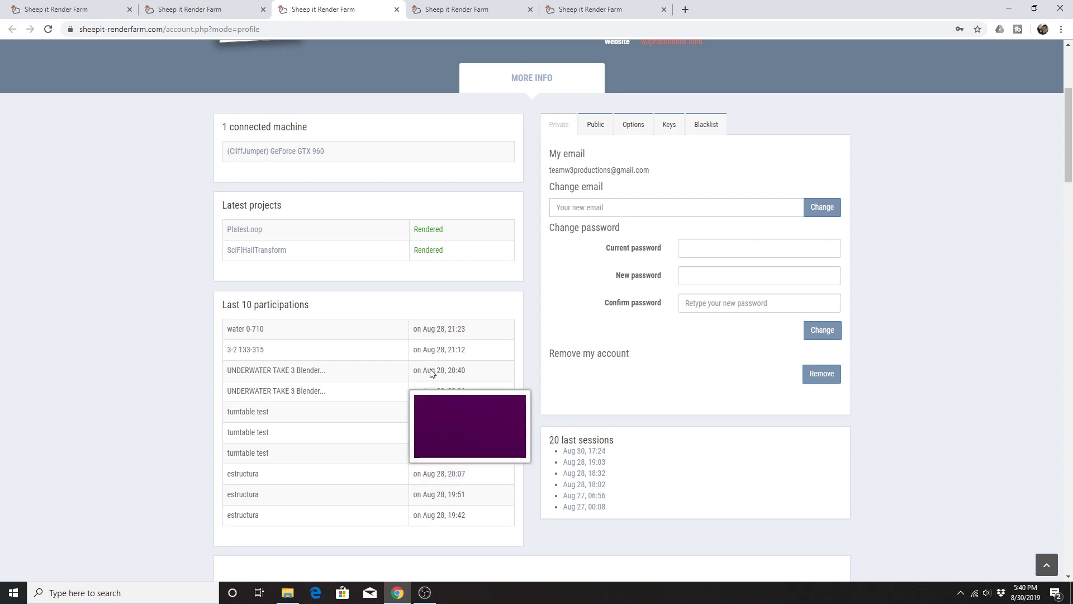
scroll(425, 378, "down", 2)
scroll(420, 380, "down", 2)
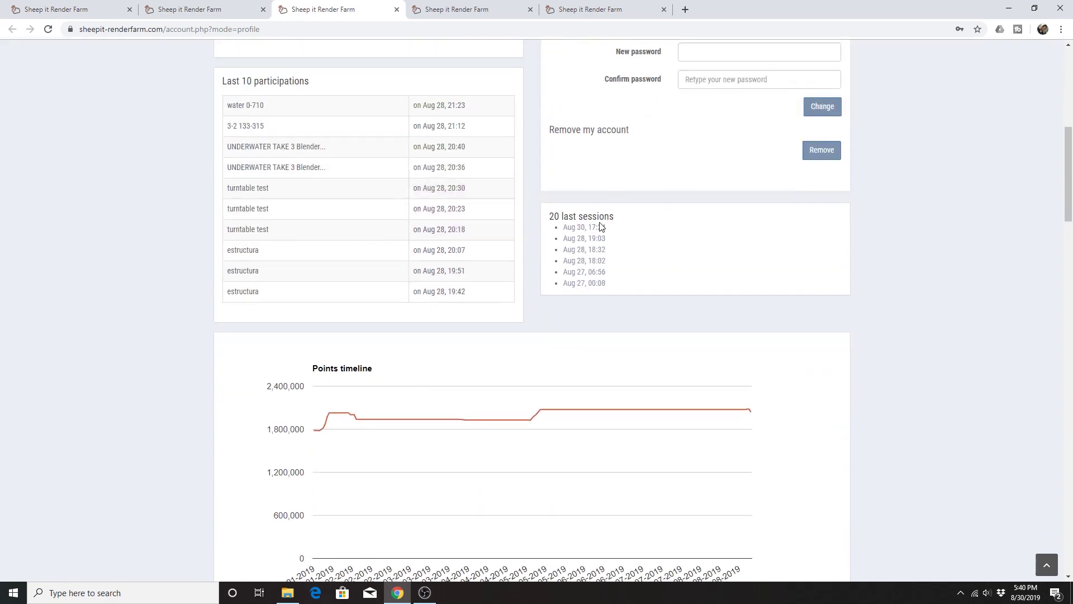
scroll(599, 264, "up", 4)
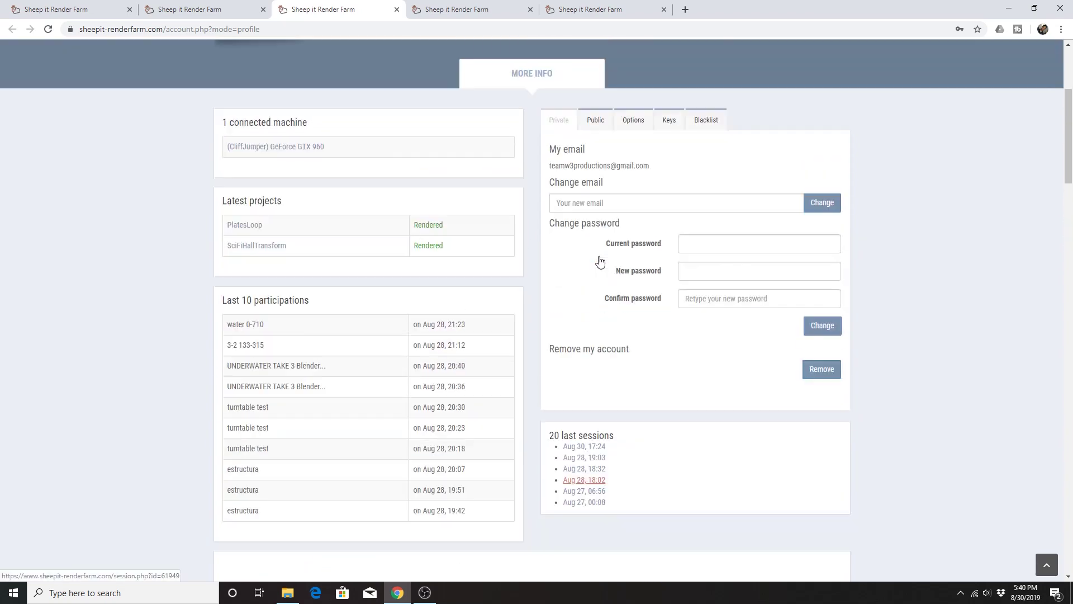
Examine the profile's timeline charts and the rendered frames awards, including the details of the fifth award
scroll(610, 261, "down", 2)
scroll(607, 263, "down", 8)
scroll(364, 242, "up", 4)
scroll(399, 274, "down", 4)
scroll(400, 273, "down", 5)
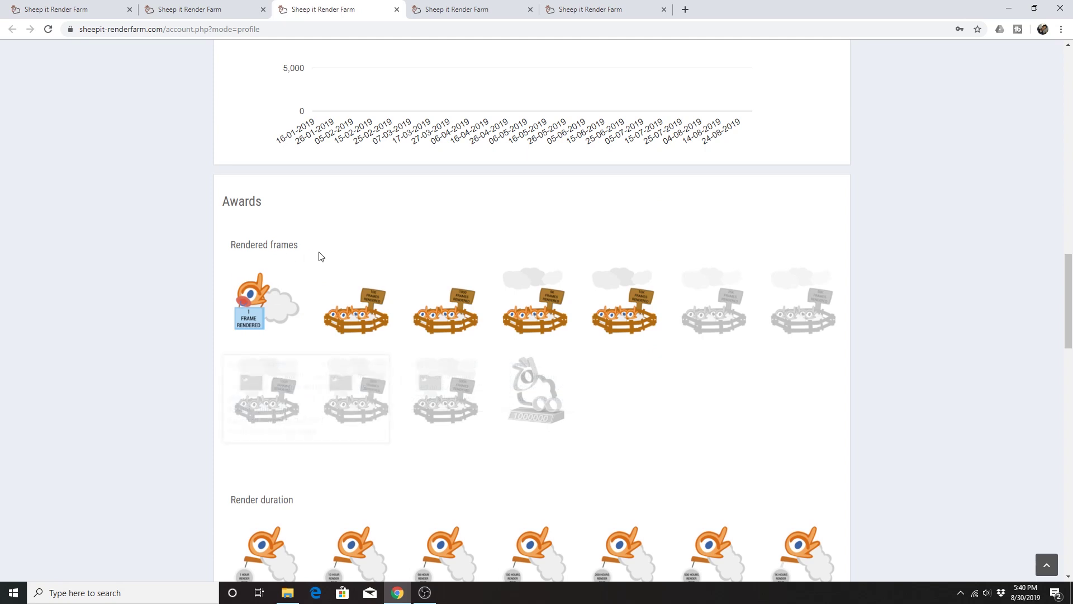
mouse_move(639, 306)
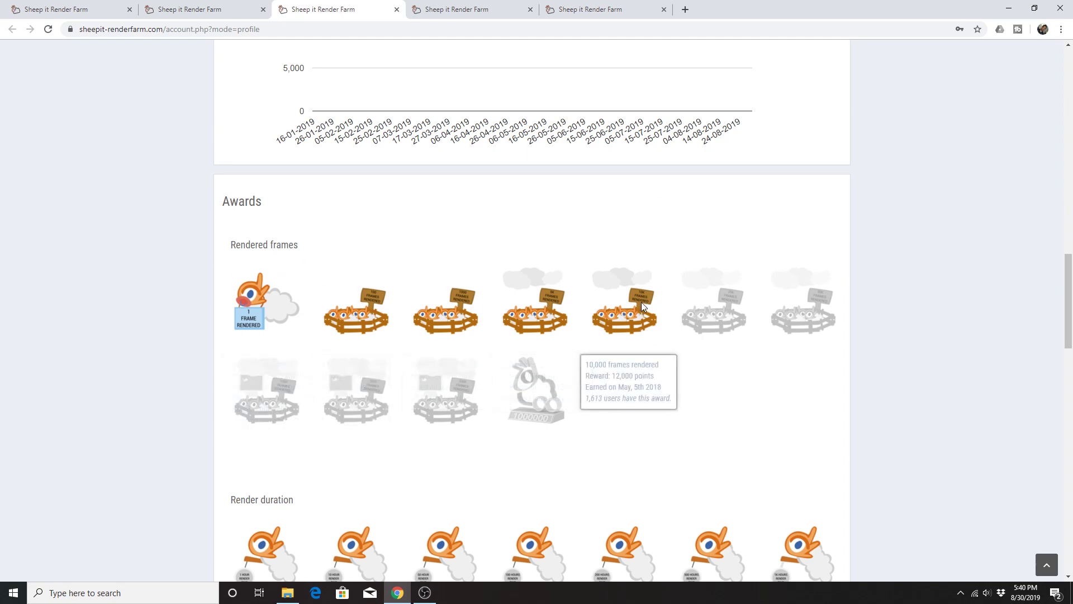
Examine the details of further rendered frames awards, including those for 5,000, 500,000 and 1,000,000 frames
mouse_move(537, 310)
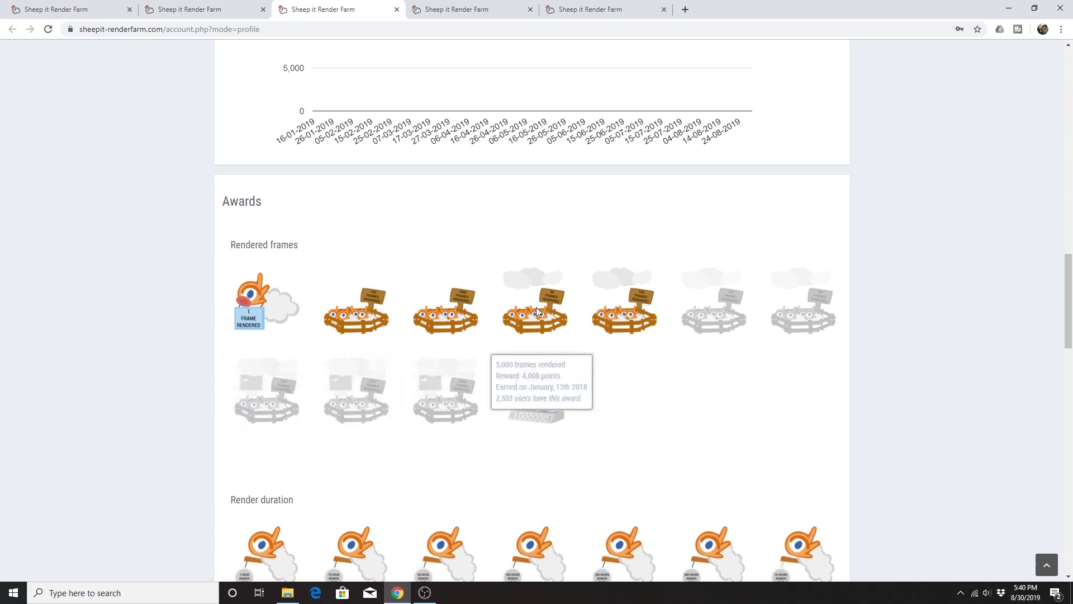
scroll(492, 280, "down", 4)
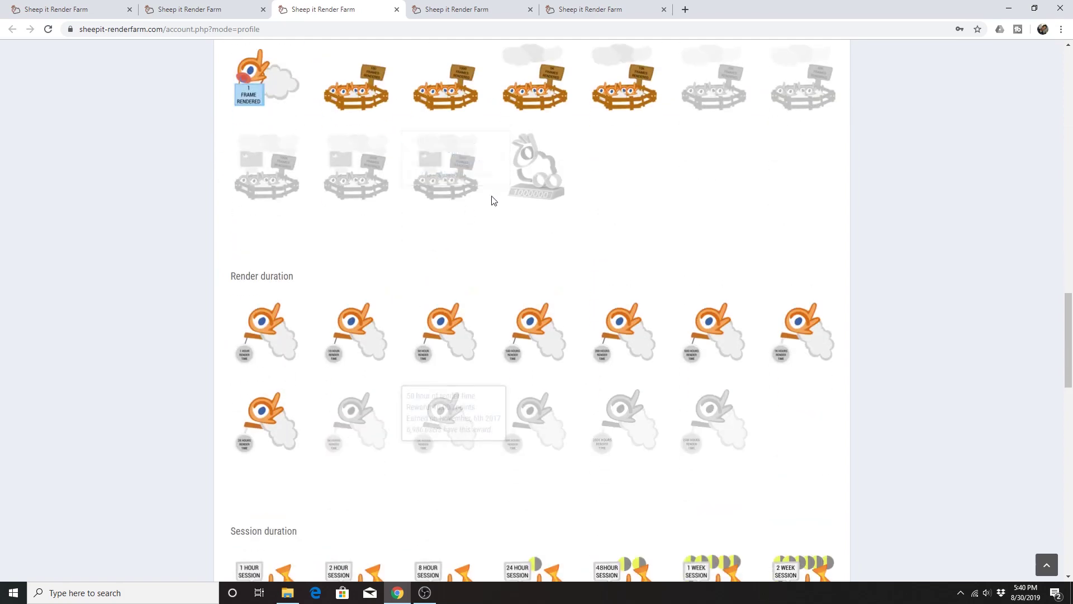
scroll(330, 319, "down", 3)
scroll(408, 235, "up", 3)
mouse_move(466, 182)
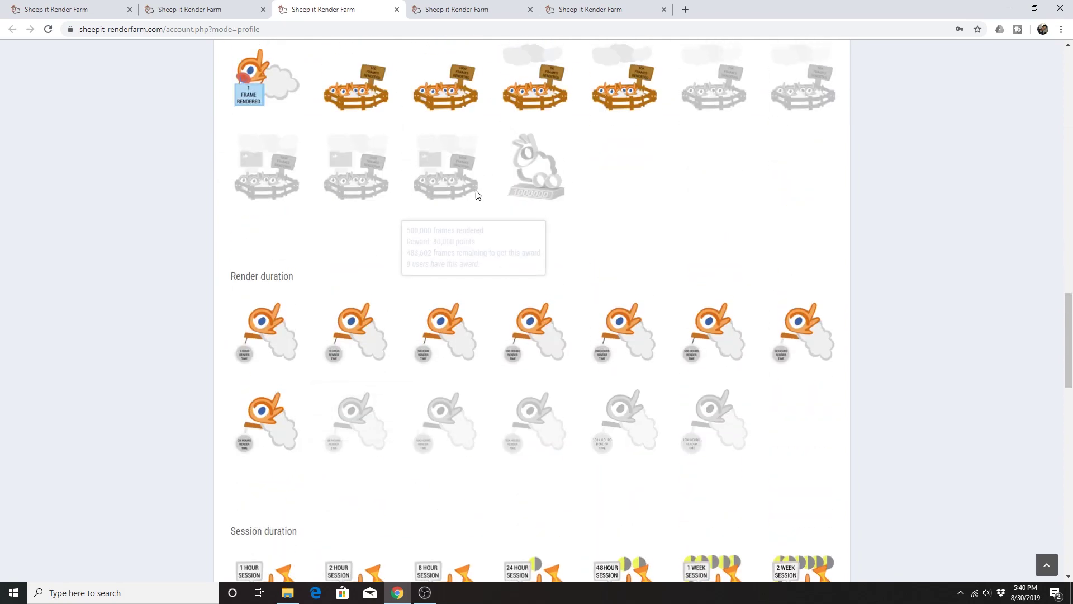
mouse_move(525, 177)
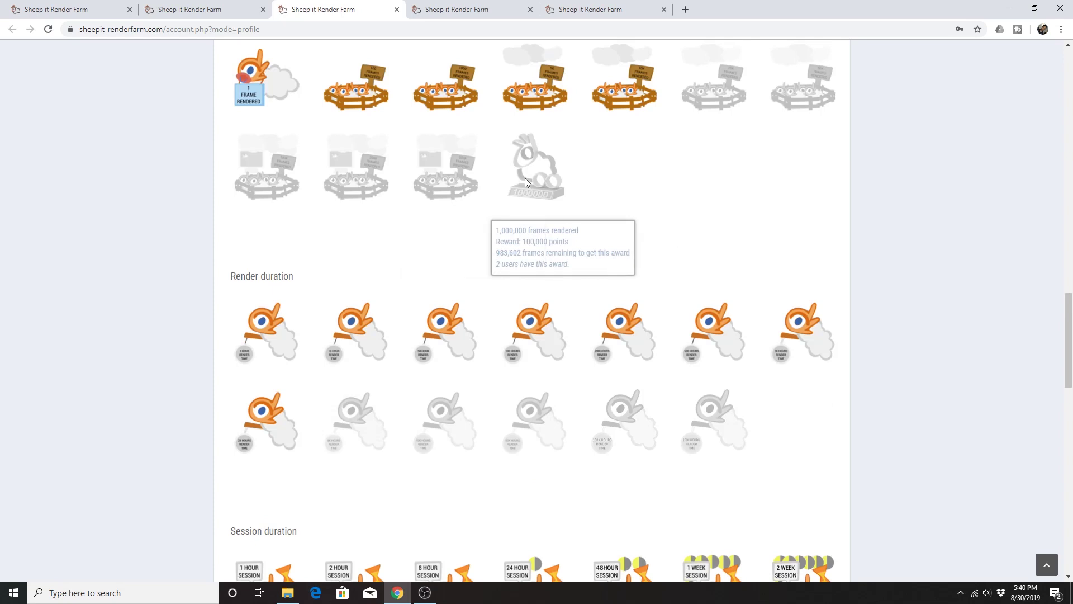
Examine the render duration awards from 1 hour to 2,000 hours and the session duration awards, including the 1 hour, 8 hour and 1 week sessions
scroll(614, 185, "down", 3)
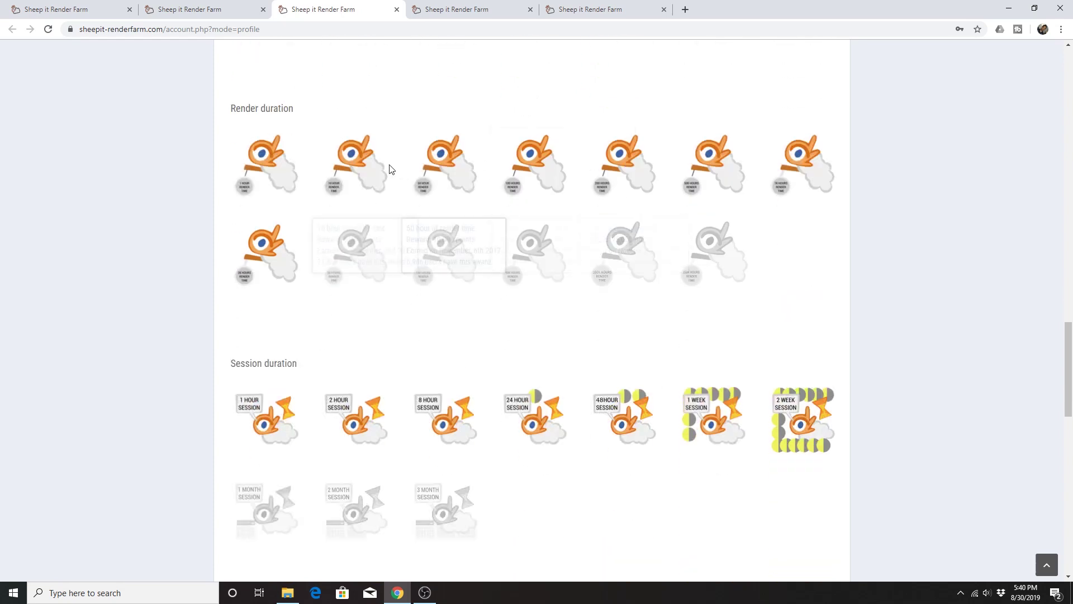
mouse_move(241, 197)
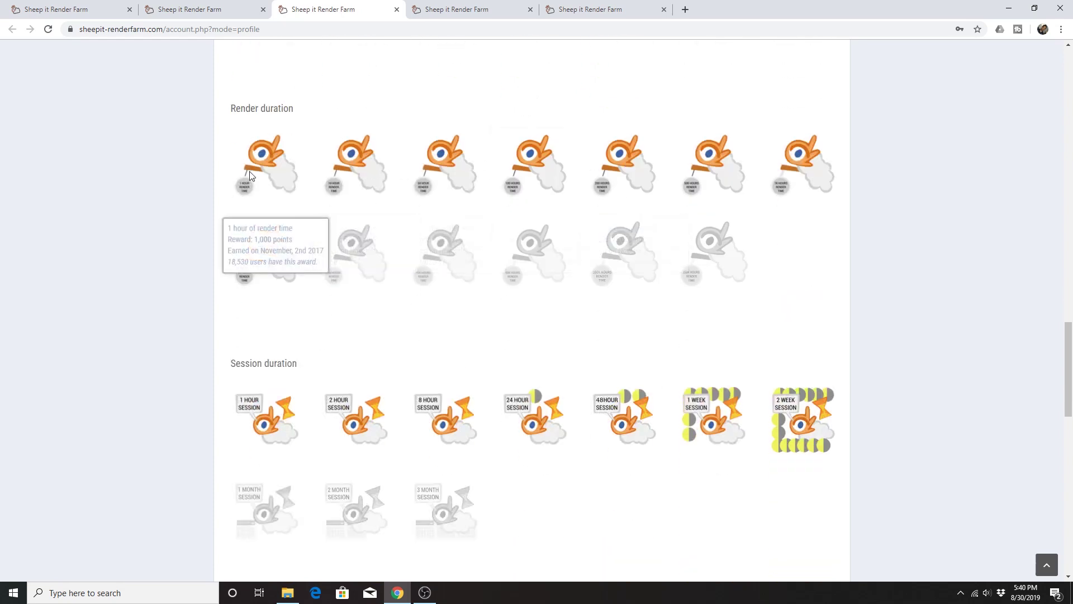
mouse_move(791, 173)
mouse_move(252, 267)
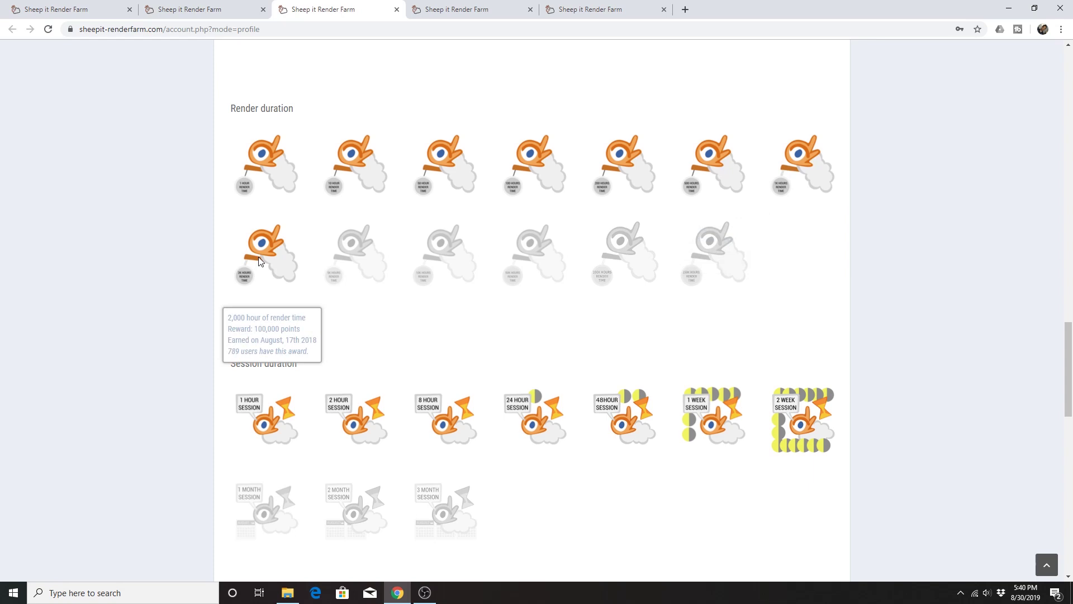
scroll(339, 397, "down", 4)
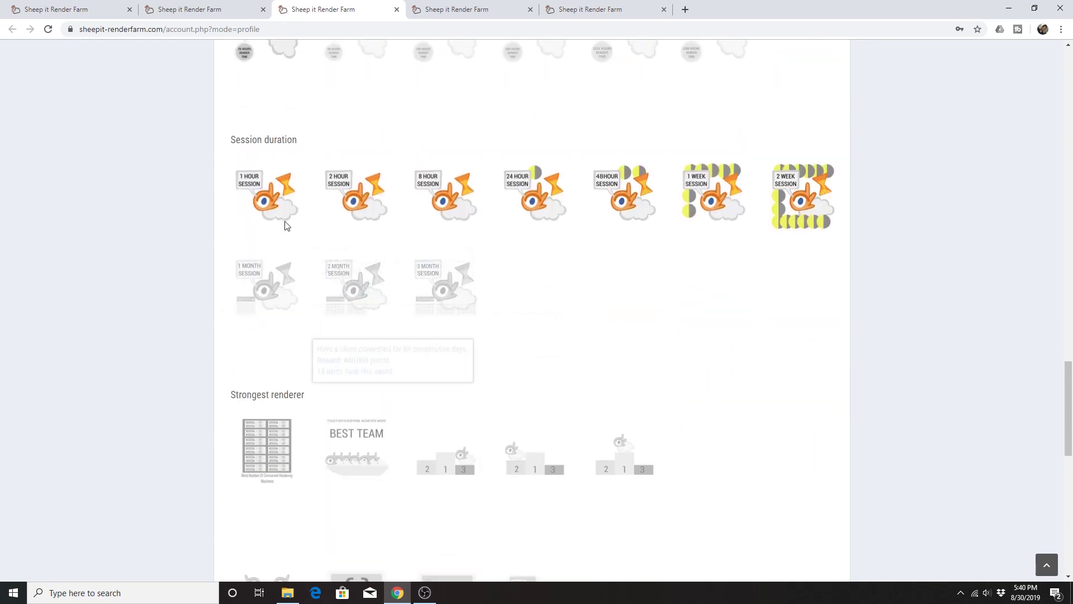
mouse_move(291, 184)
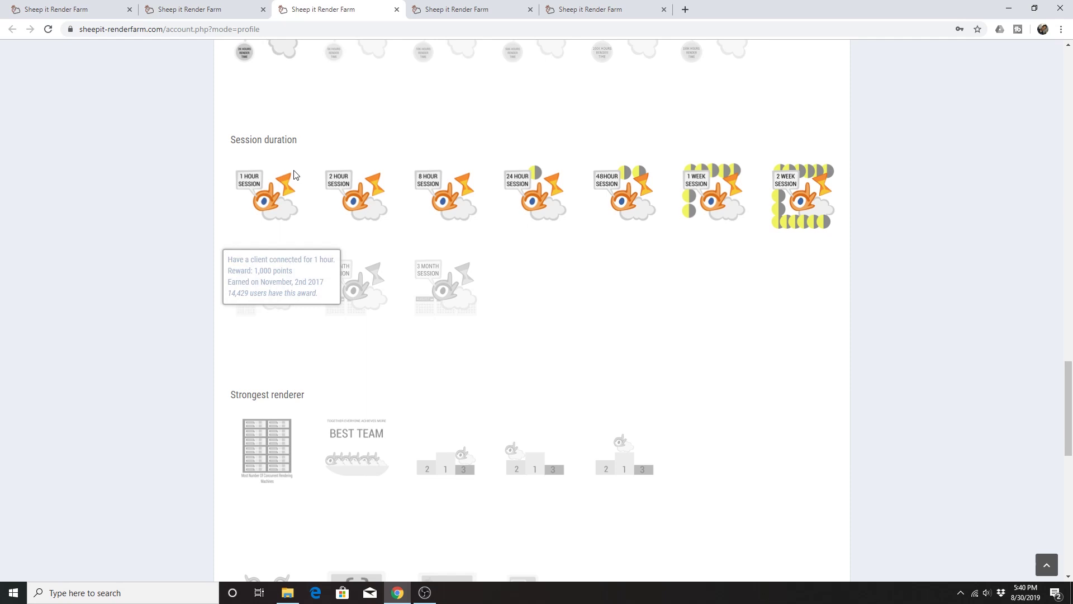
mouse_move(685, 225)
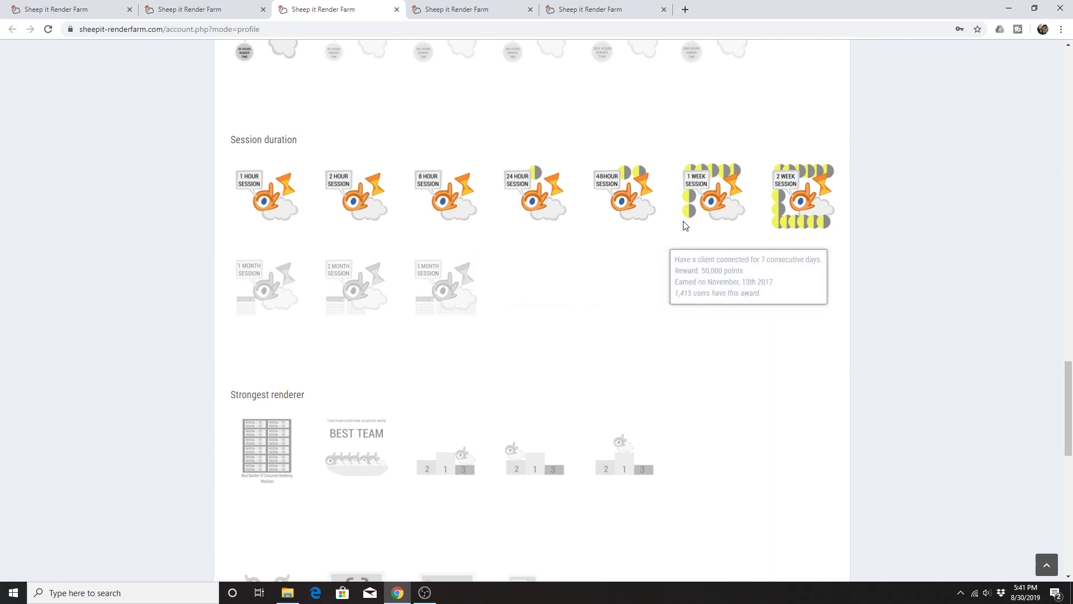
mouse_move(474, 239)
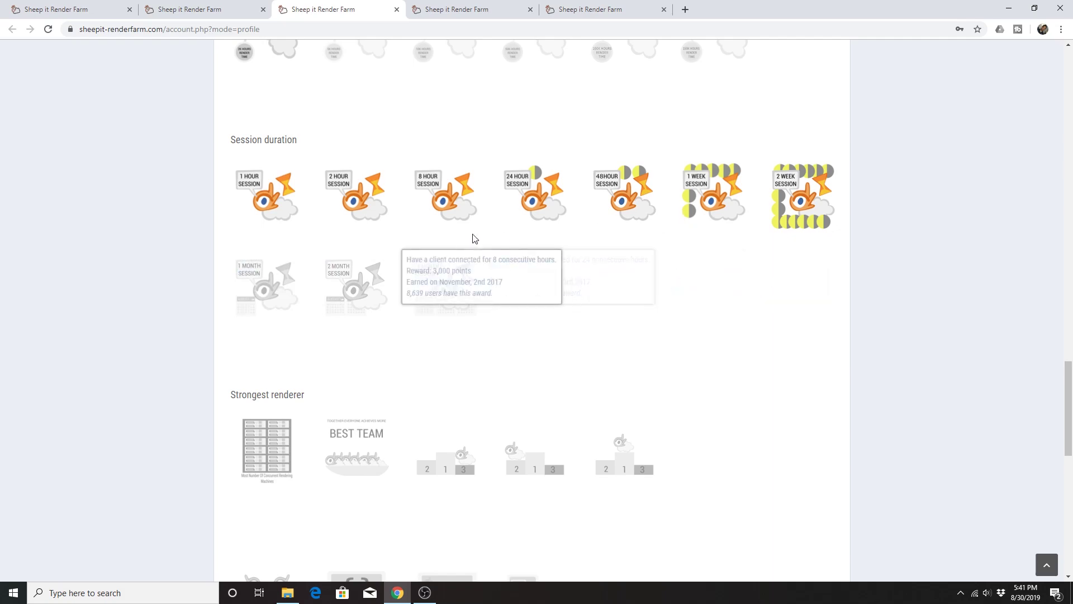
Examine the strongest renderer awards, including Best Team, and the contributor awards such as the project featured on the home page
scroll(456, 237, "down", 10)
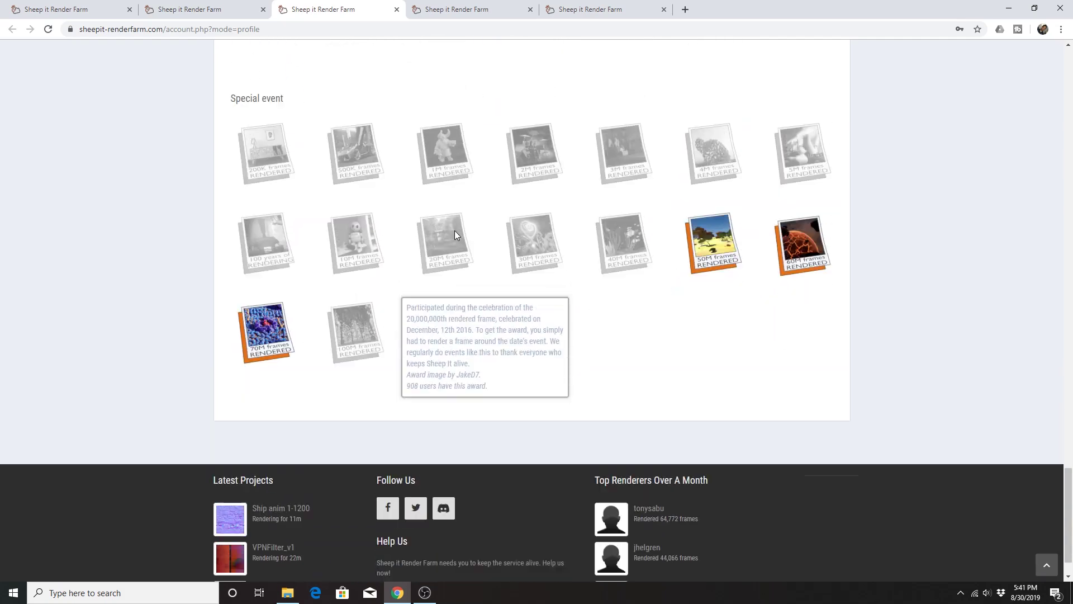
scroll(455, 230, "up", 8)
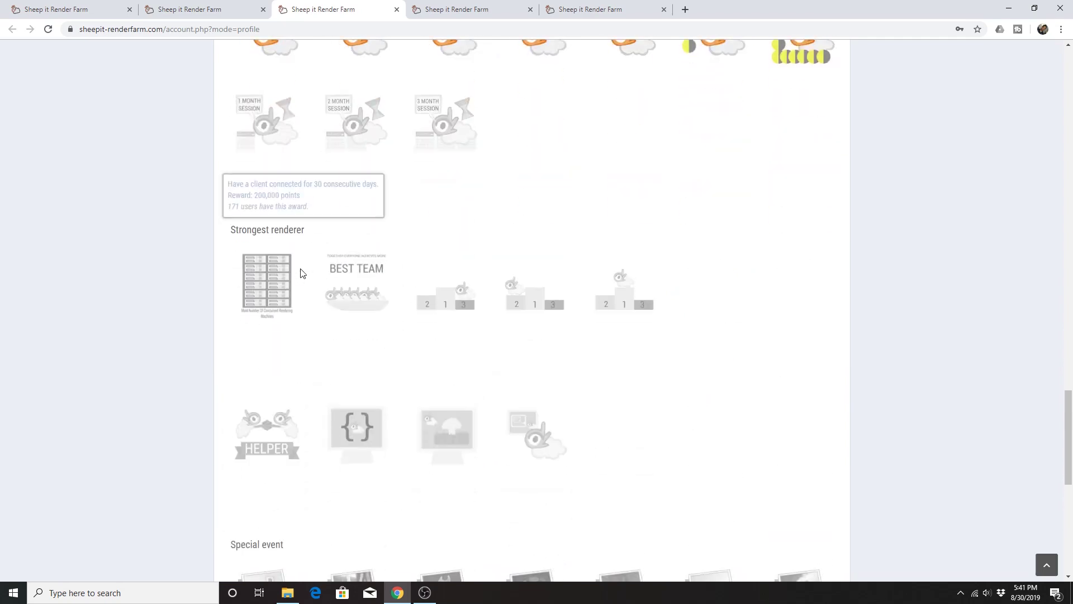
scroll(301, 273, "down", 1)
mouse_move(338, 230)
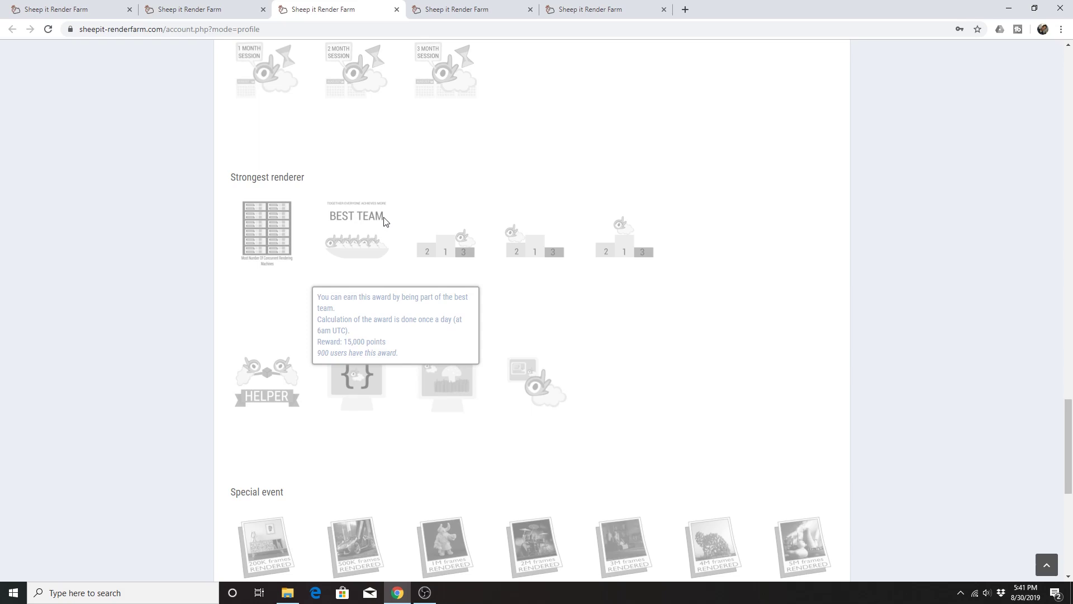
scroll(373, 209, "down", 4)
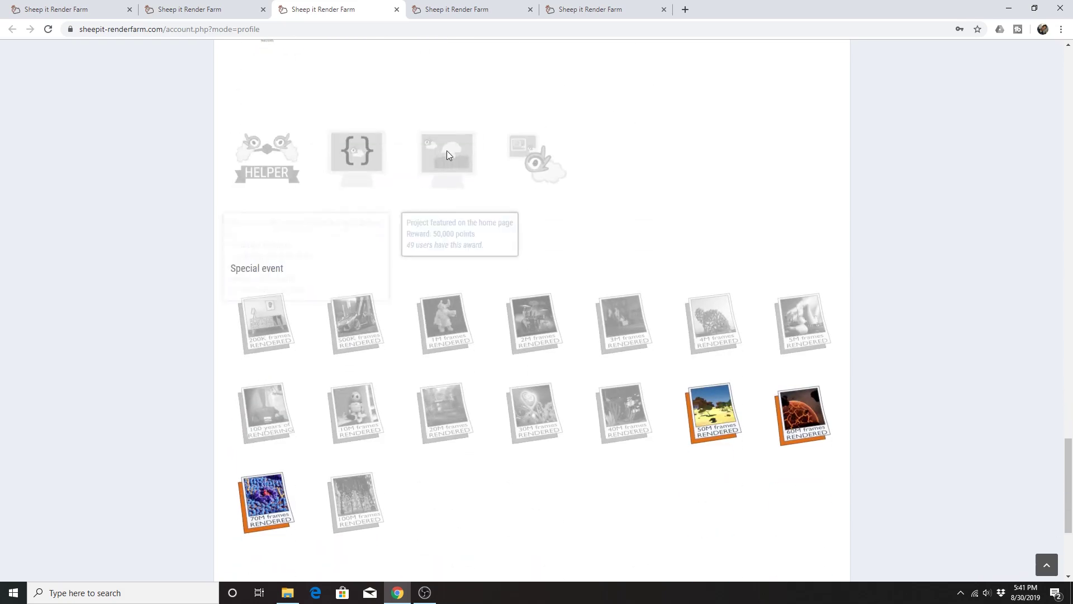
Examine the special event awards, including the details for the 10M, 30M, 60M and 100M frames celebrations
scroll(383, 196, "down", 3)
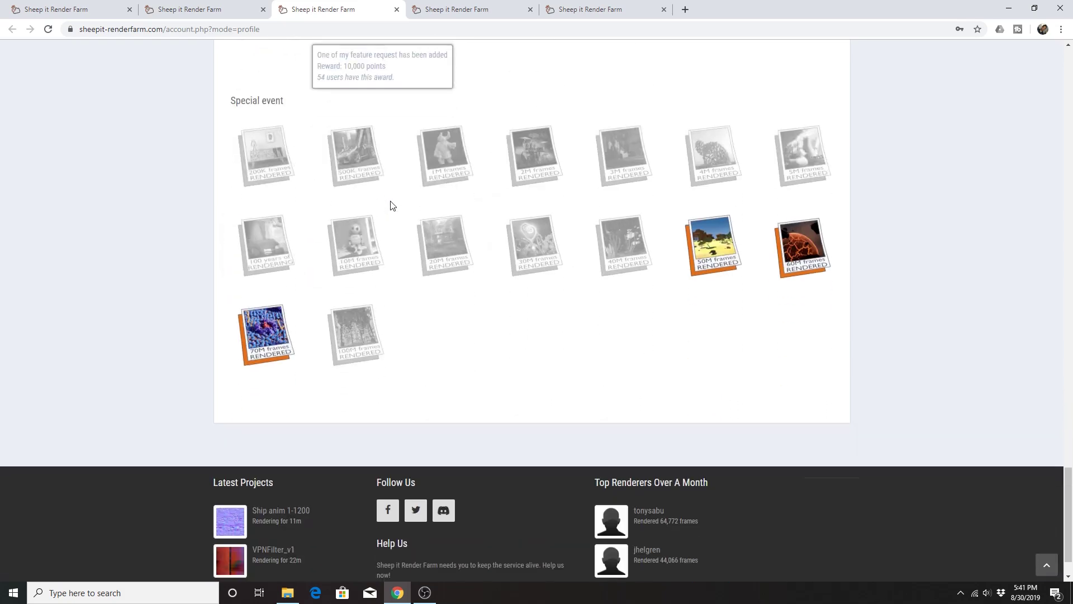
mouse_move(364, 246)
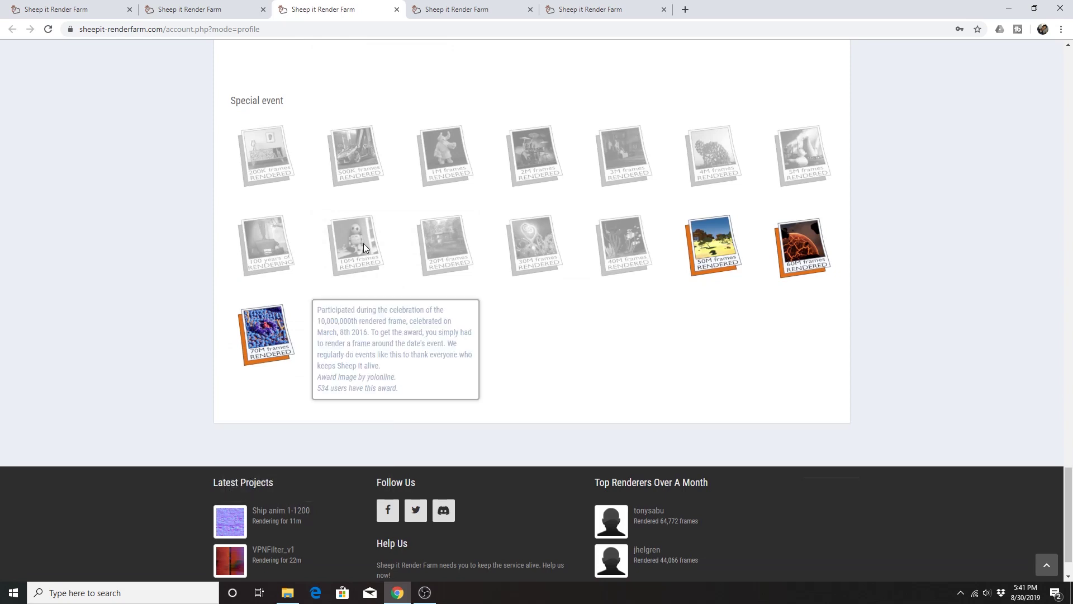
mouse_move(514, 260)
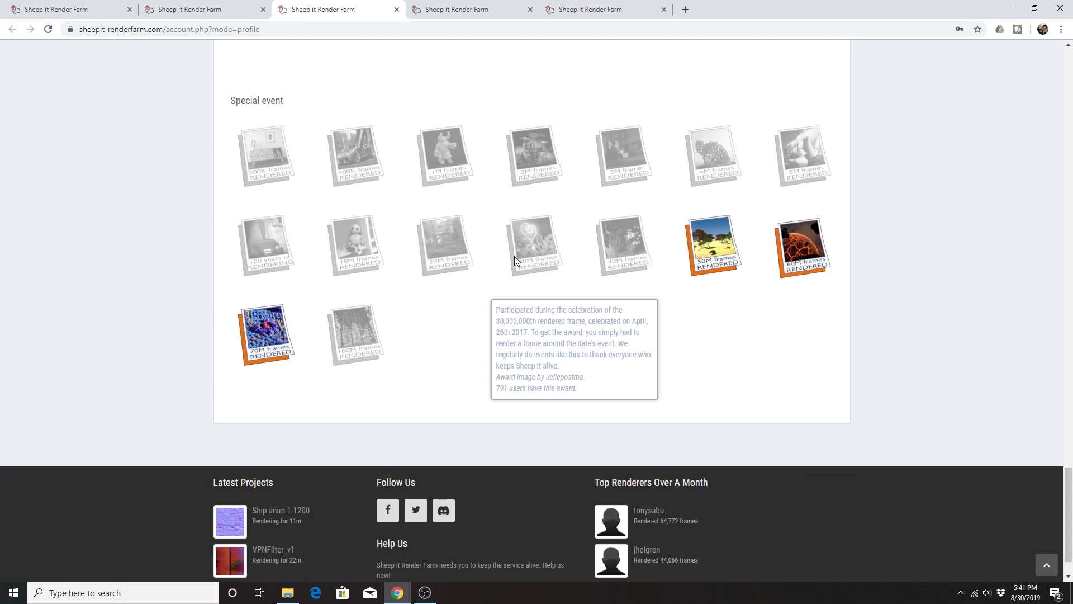
mouse_move(733, 260)
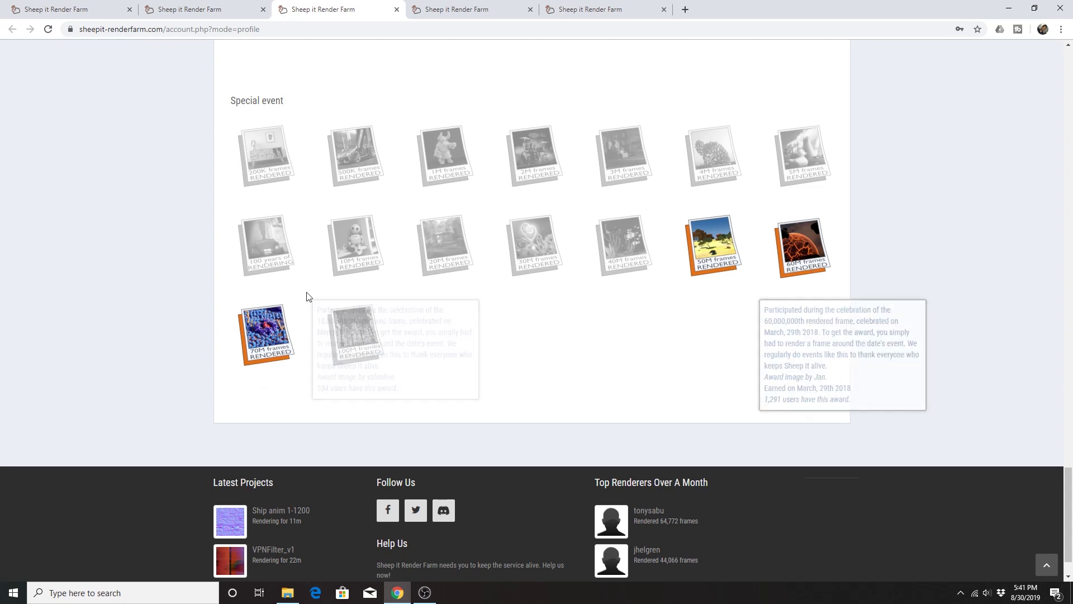
mouse_move(380, 345)
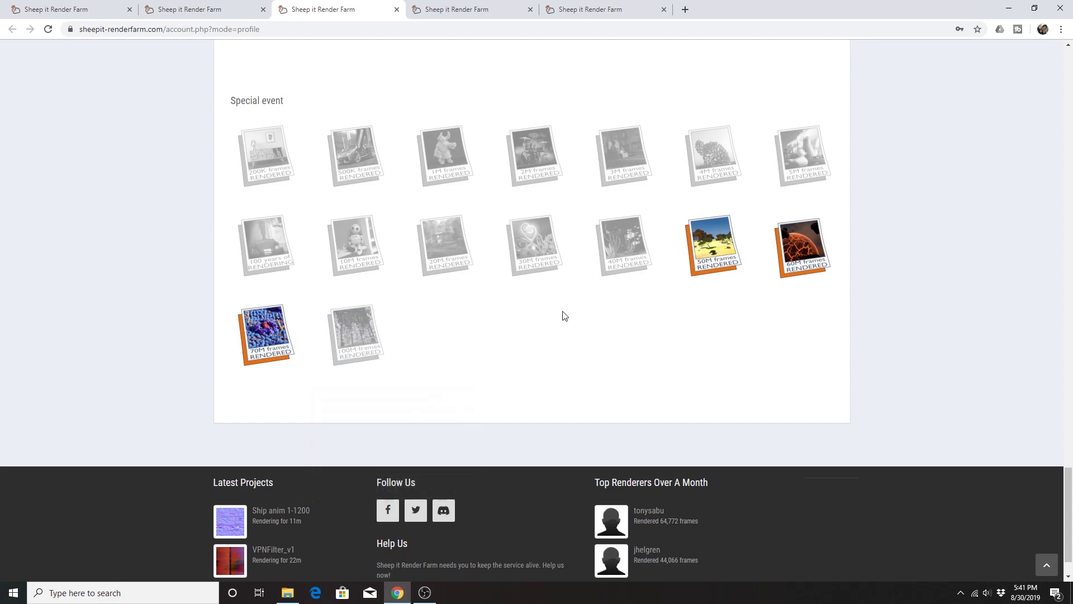
Leave the profile's awards and switch to the Dashboard page to review the farm's overall statistics
scroll(481, 338, "up", 6)
scroll(477, 340, "up", 20)
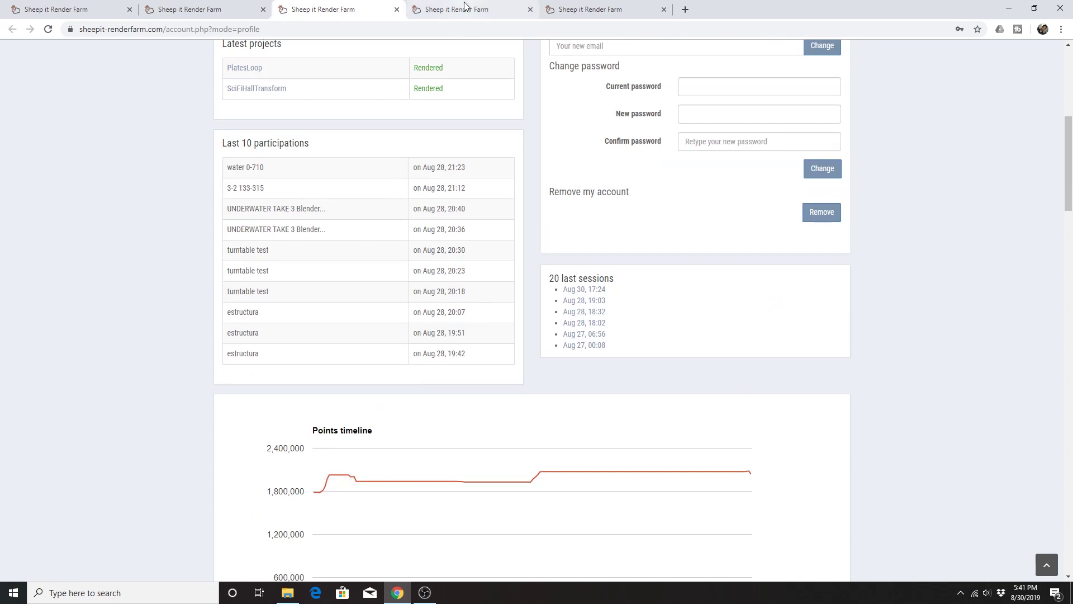
left_click(464, 10)
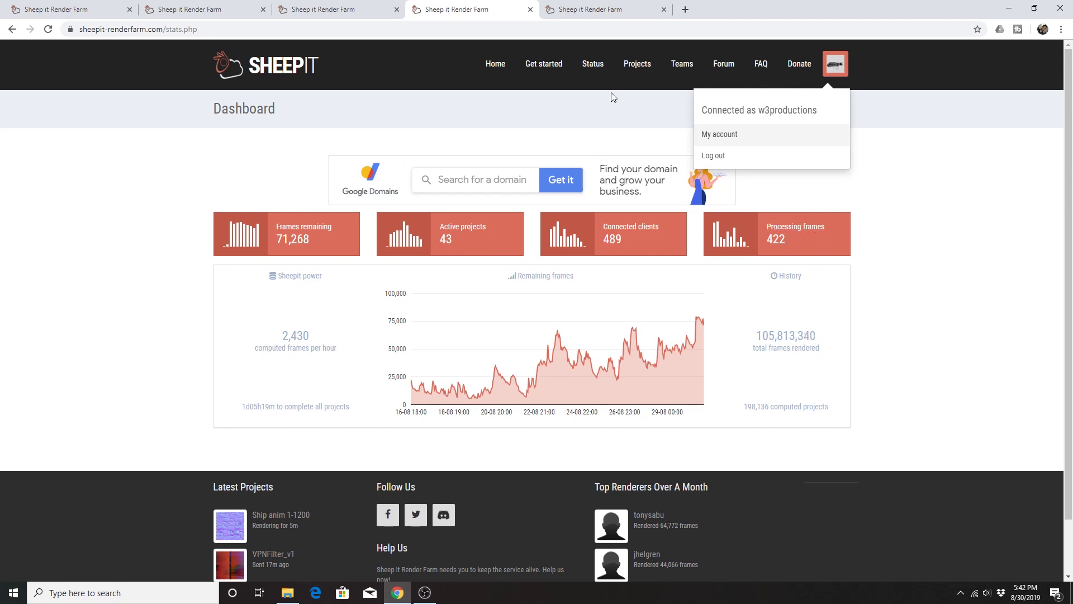
Switch to the PlatesLoop job's administration page and examine its frame grid down to the end, previewing the details of several frames
left_click(594, 10)
scroll(313, 253, "down", 7)
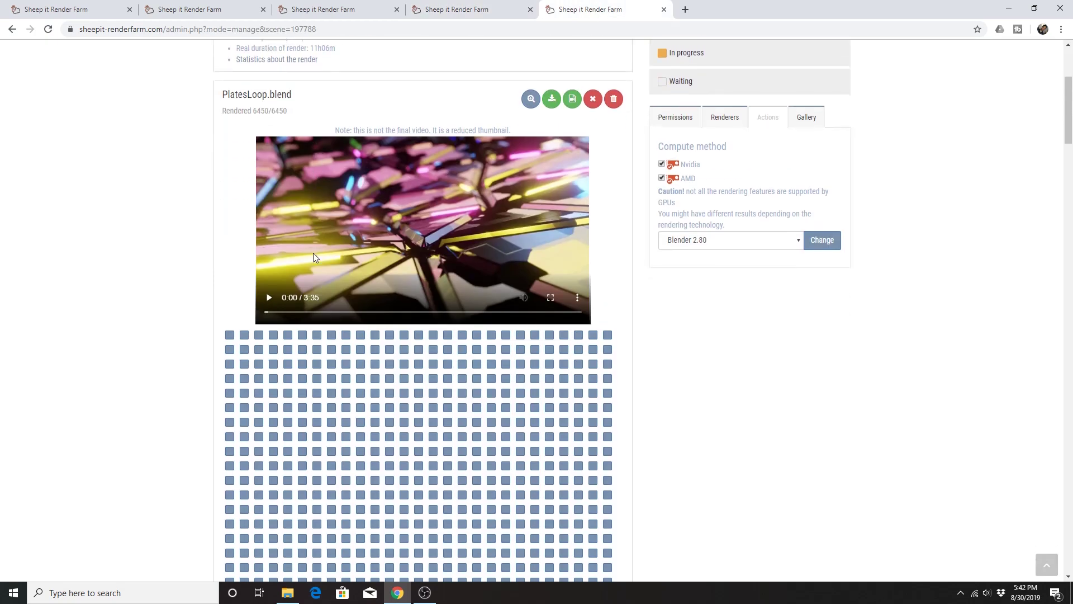
scroll(313, 254, "down", 20)
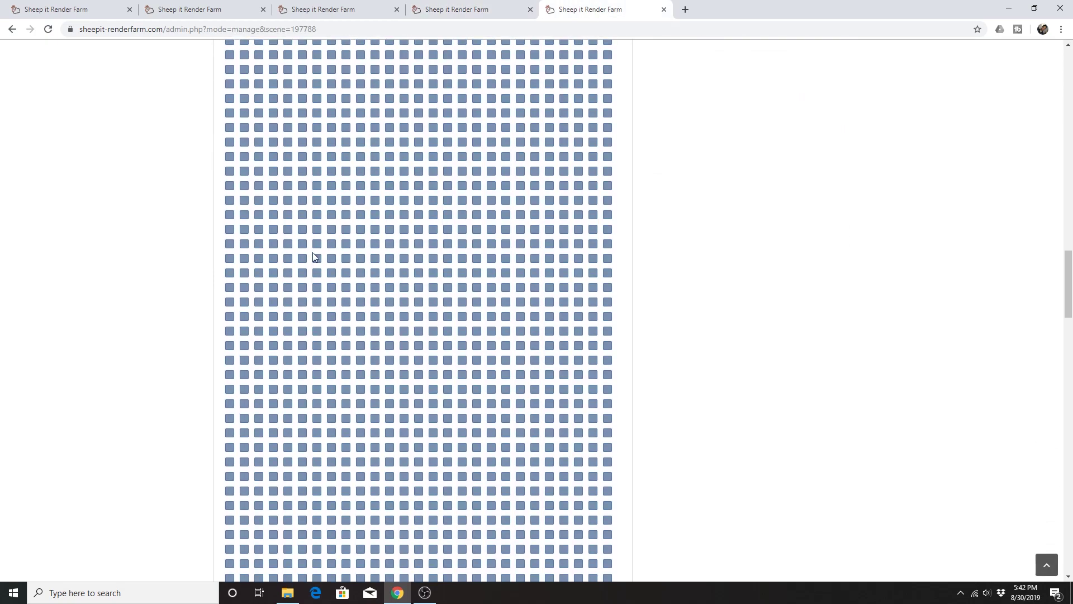
scroll(313, 254, "down", 10)
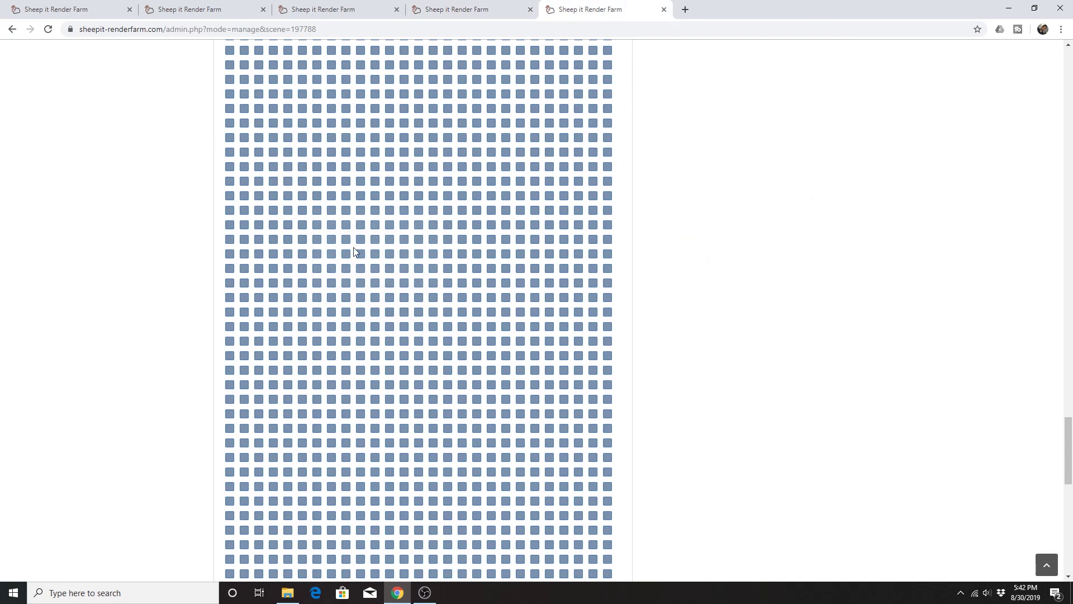
mouse_move(359, 229)
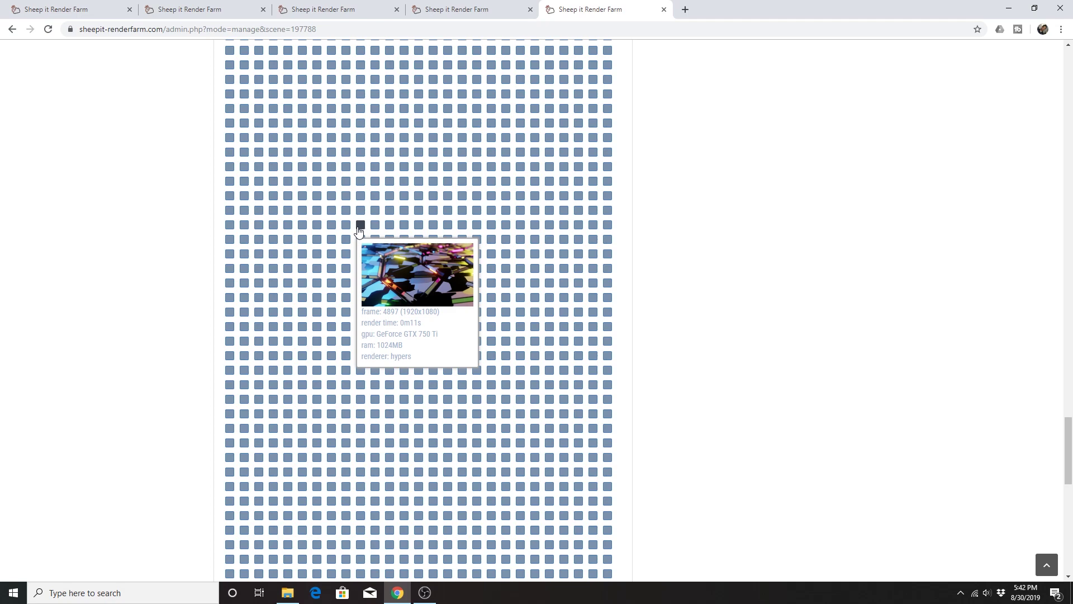
scroll(358, 231, "down", 12)
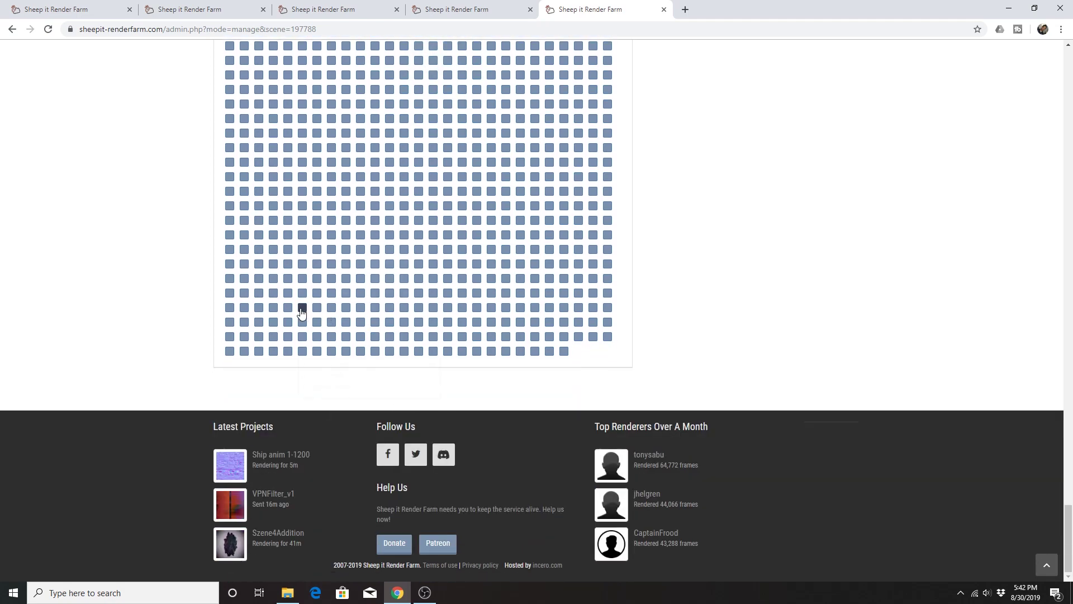
mouse_move(301, 309)
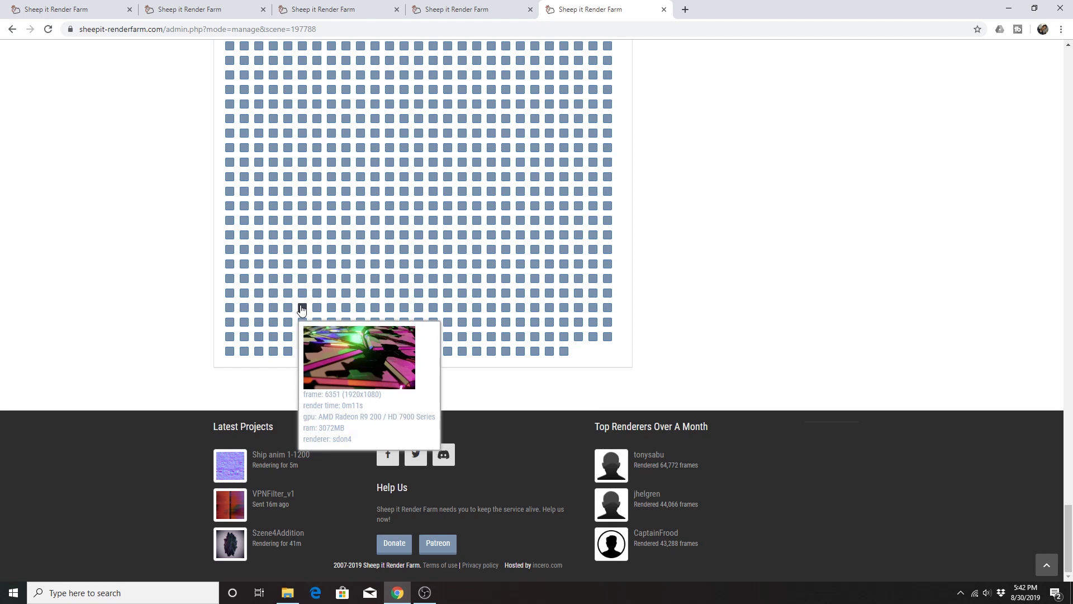
mouse_move(358, 167)
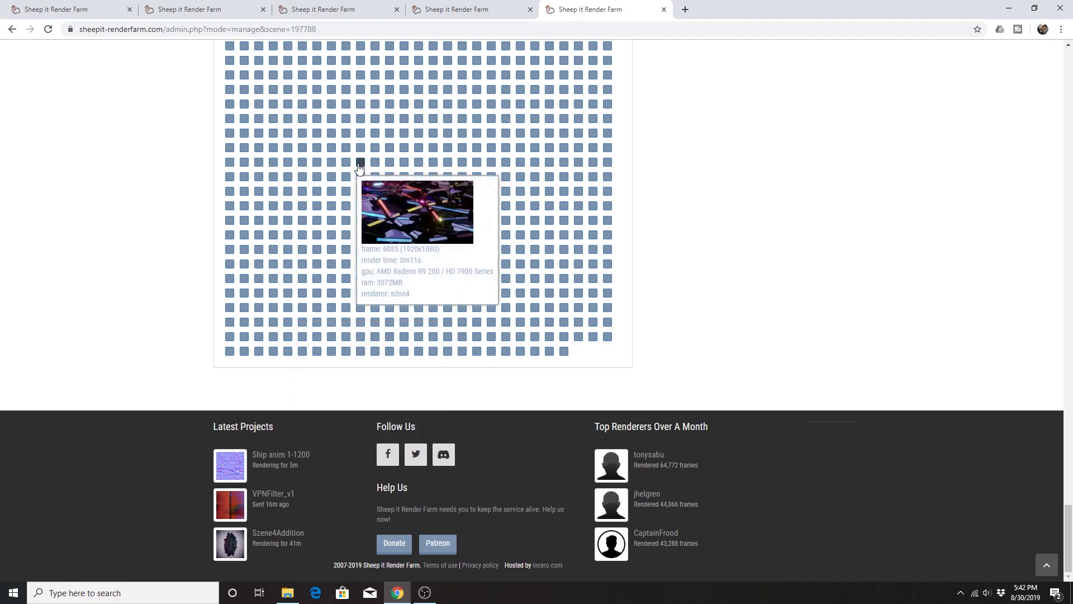
Return to the PlatesLoop job's reduced video preview, play a few seconds of it and pause it
scroll(358, 167, "up", 5)
scroll(359, 170, "up", 15)
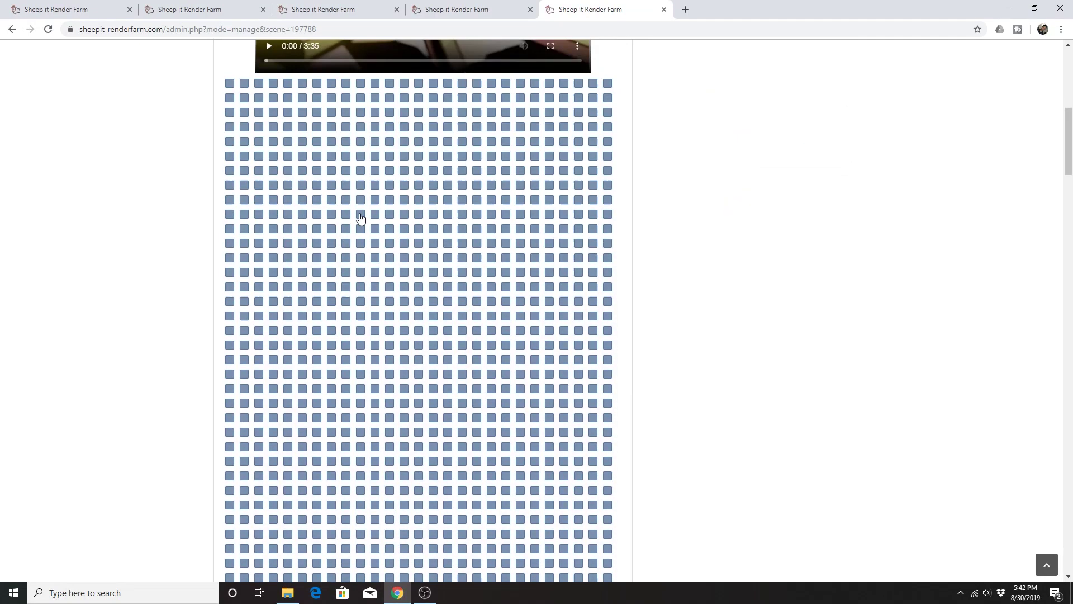
scroll(361, 218, "down", 1)
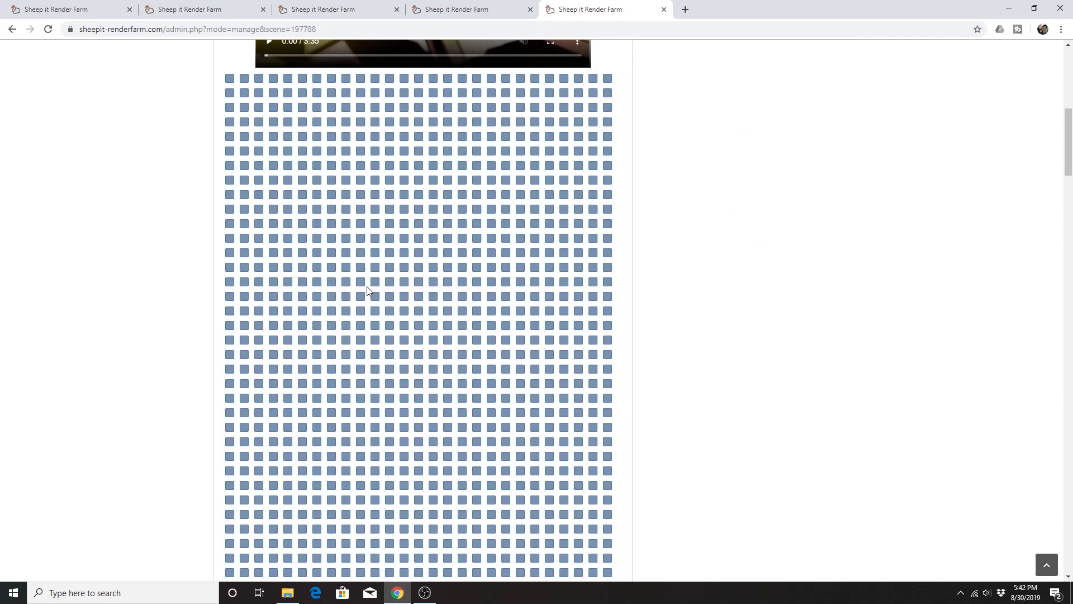
scroll(380, 299, "up", 7)
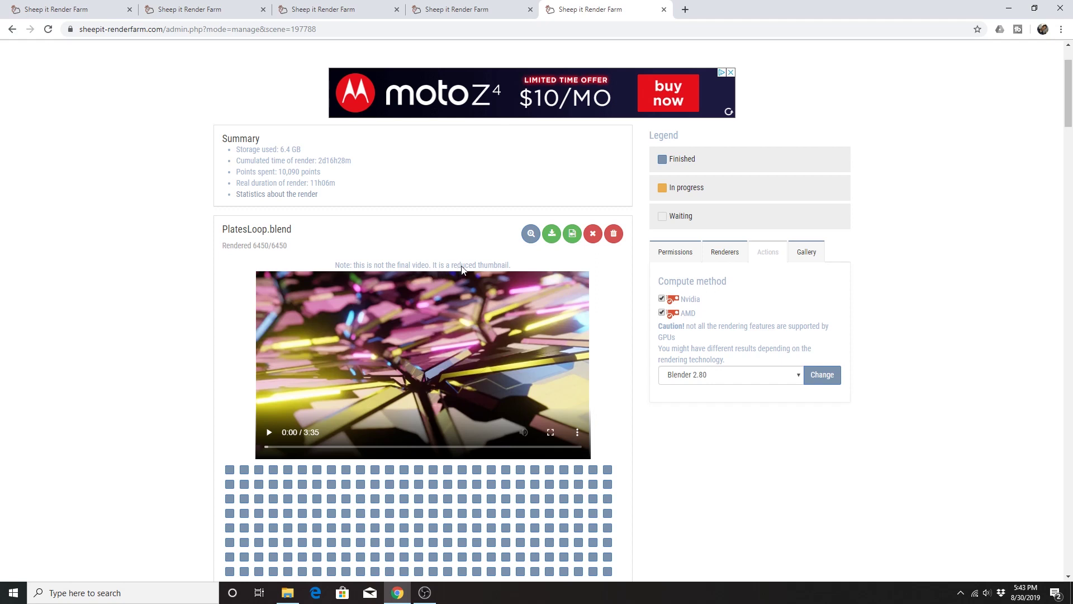
left_click(269, 432)
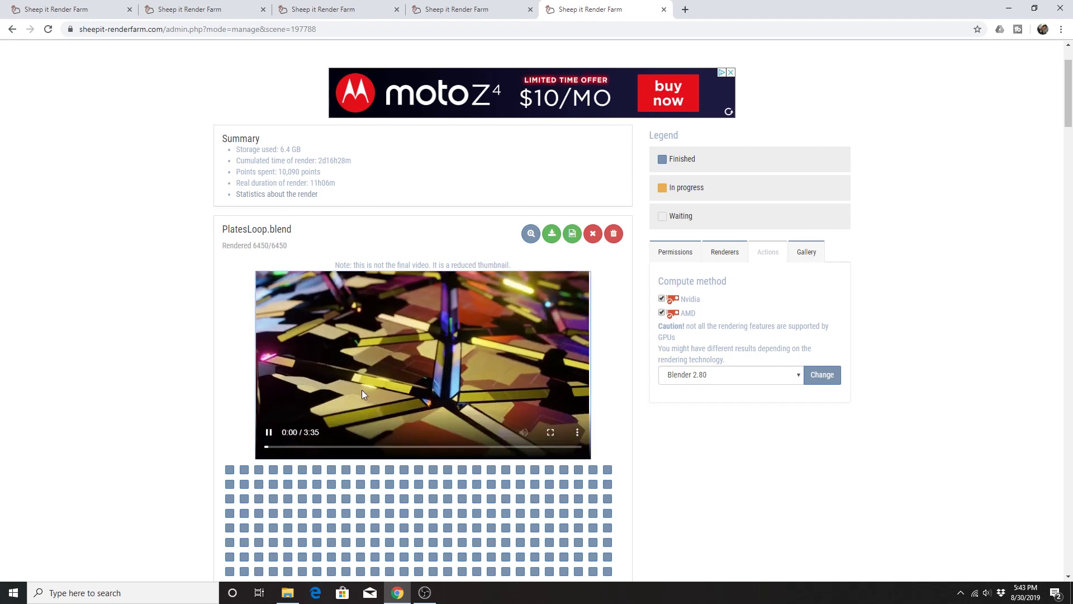
left_click(269, 432)
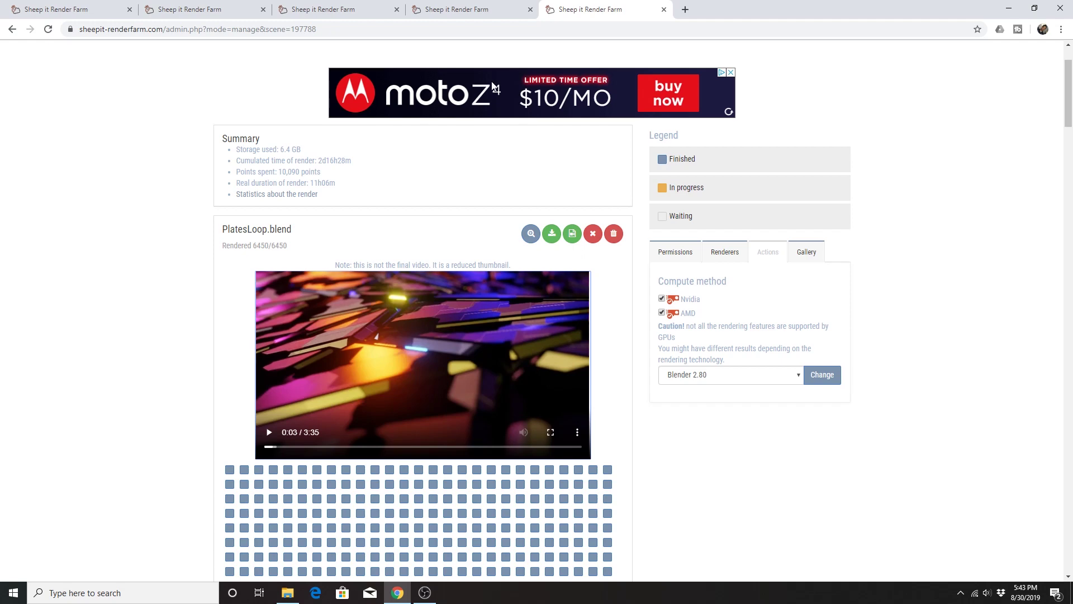
Switch back to the Dashboard page with the farm's overall statistics
key("ctrl+shift+Tab")
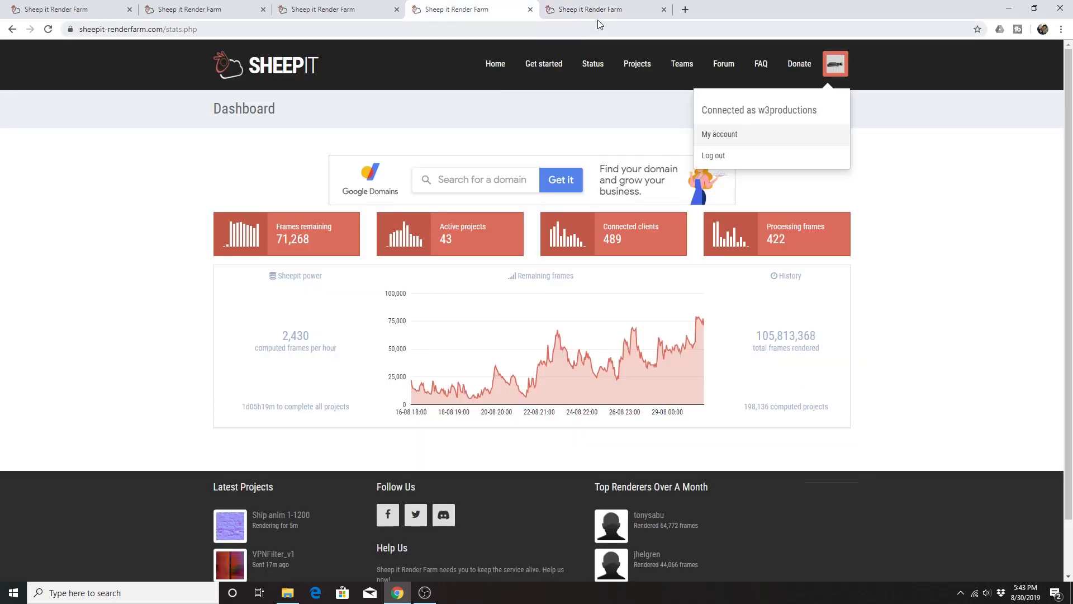
Switch to the PlatesLoop job's administration page, open its rendered frame thumbnails and examine the render times, GPUs and renderers
left_click(595, 11)
scroll(551, 261, "up", 3)
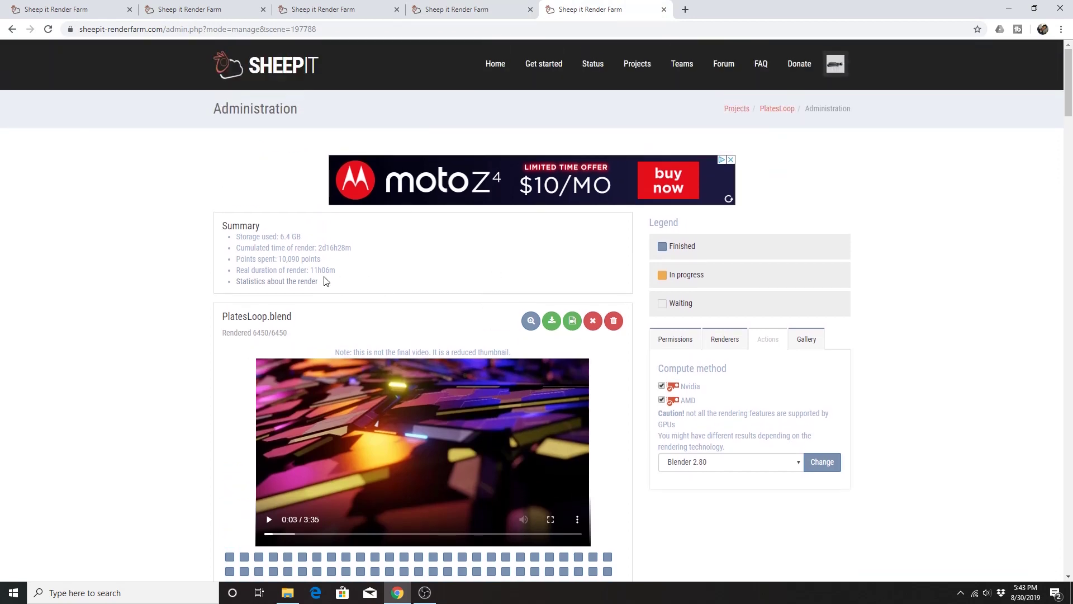
left_click(531, 321)
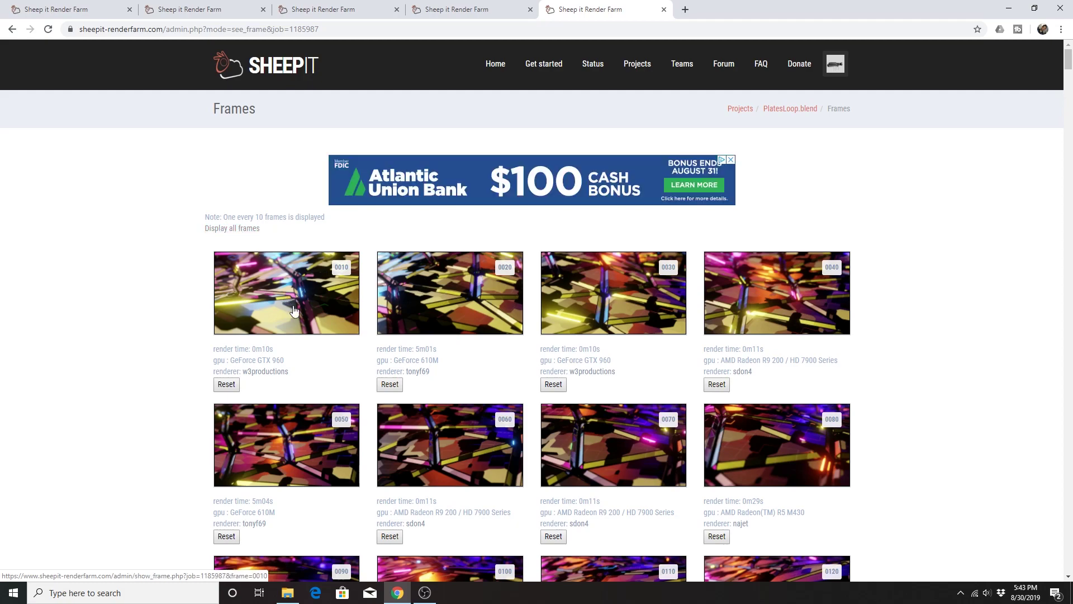
scroll(407, 391, "down", 4)
scroll(406, 384, "down", 12)
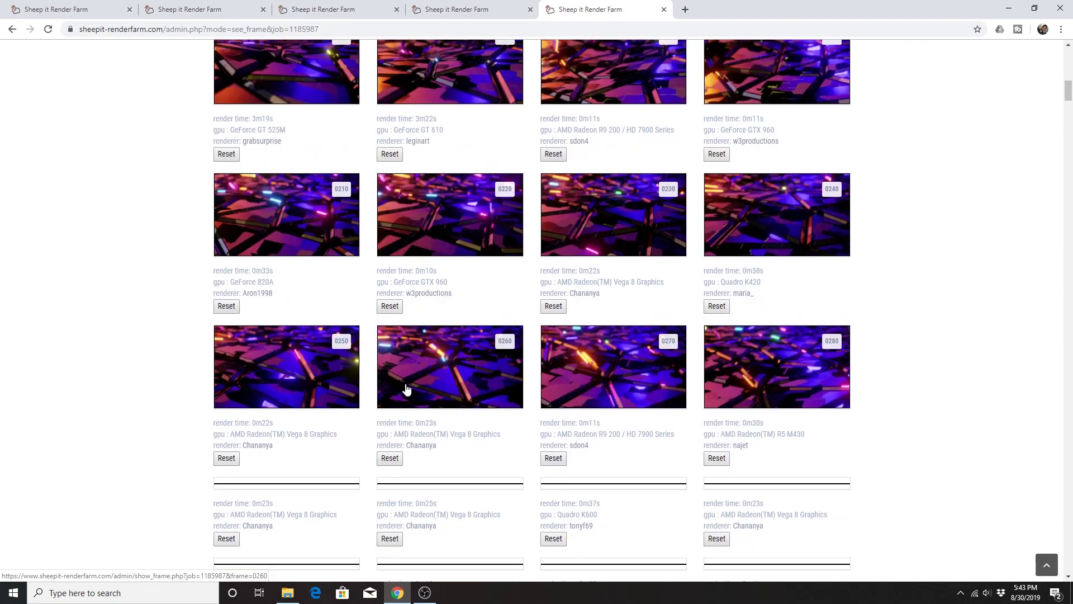
scroll(398, 365, "up", 13)
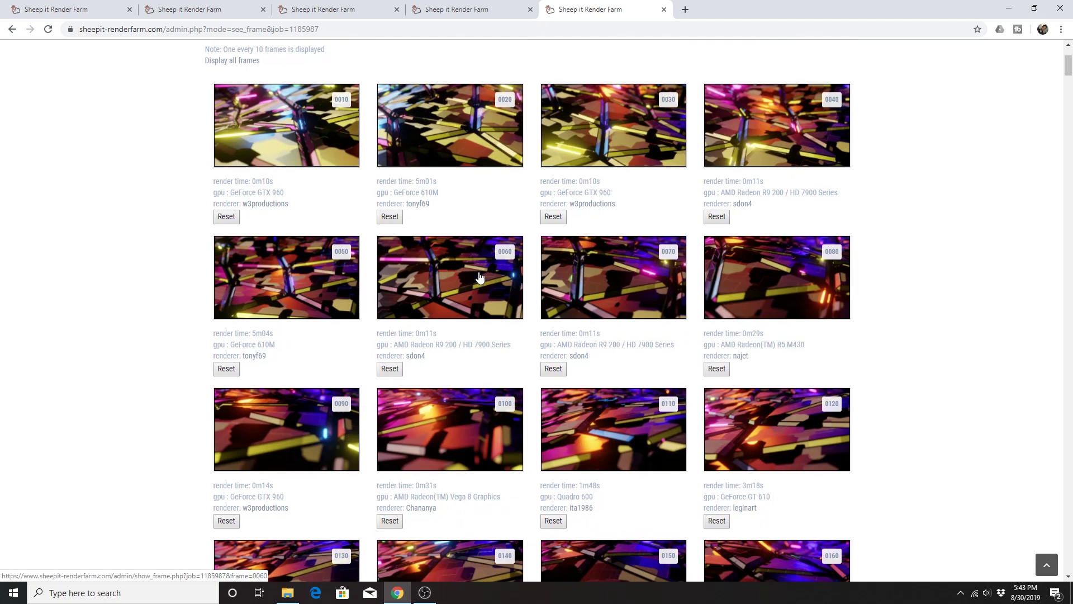
left_click(389, 369)
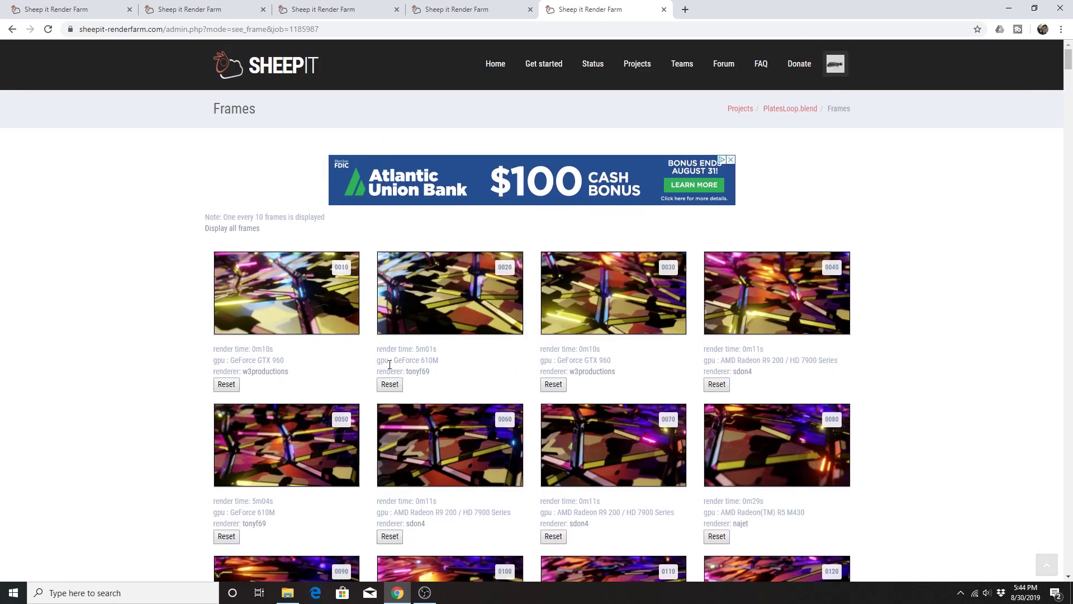
Switch to the SpaceLoop job's administration page, reload it and examine the frame grid down to the end
left_click(200, 9)
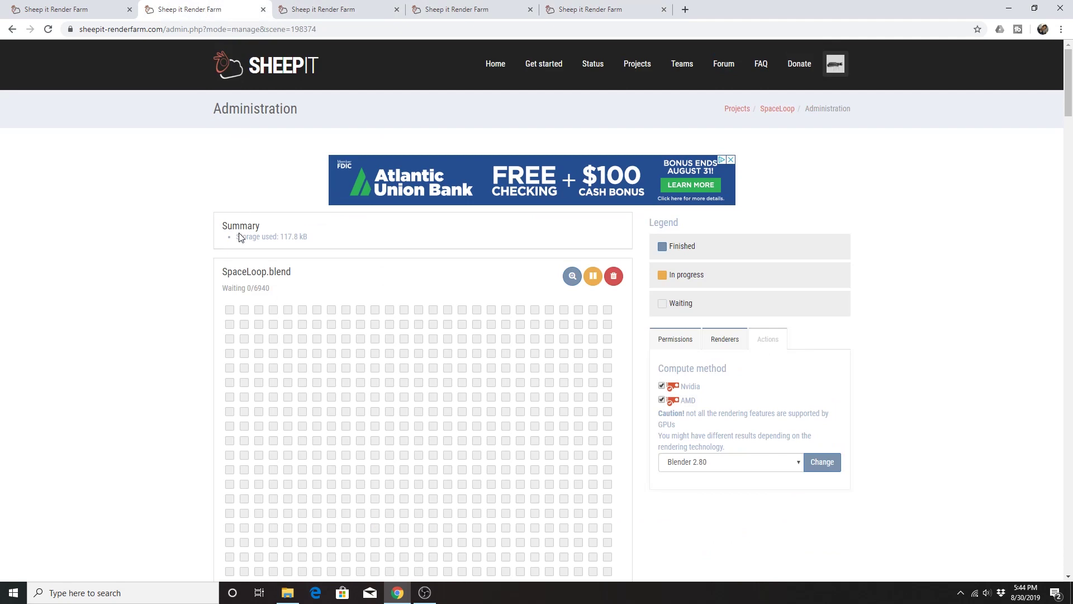
key("F5")
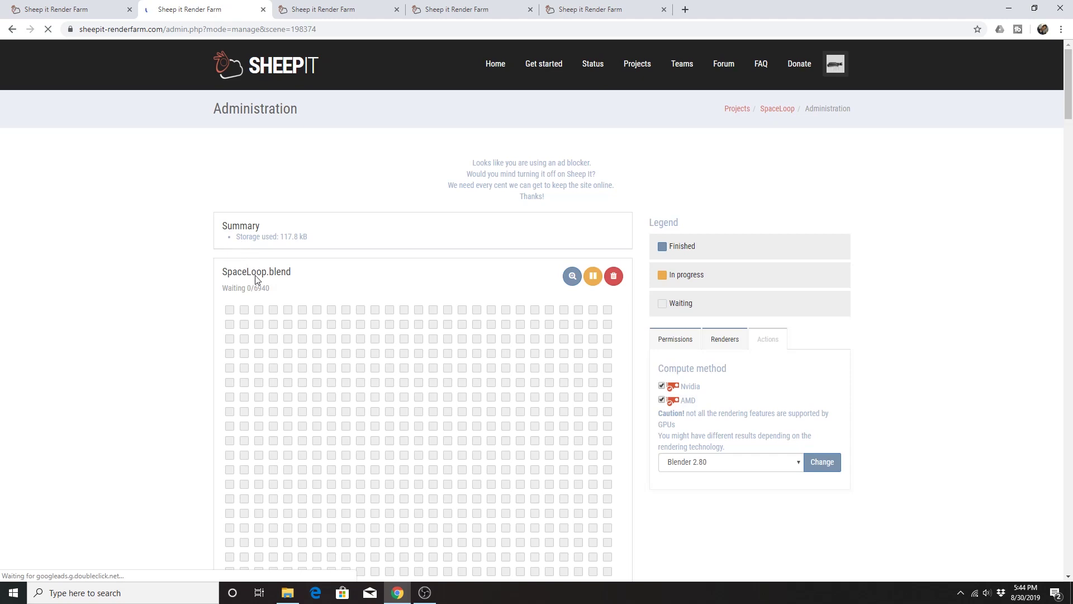
scroll(257, 282, "down", 6)
scroll(258, 286, "down", 18)
scroll(259, 285, "down", 20)
scroll(259, 282, "down", 10)
scroll(259, 283, "up", 8)
scroll(259, 282, "down", 4)
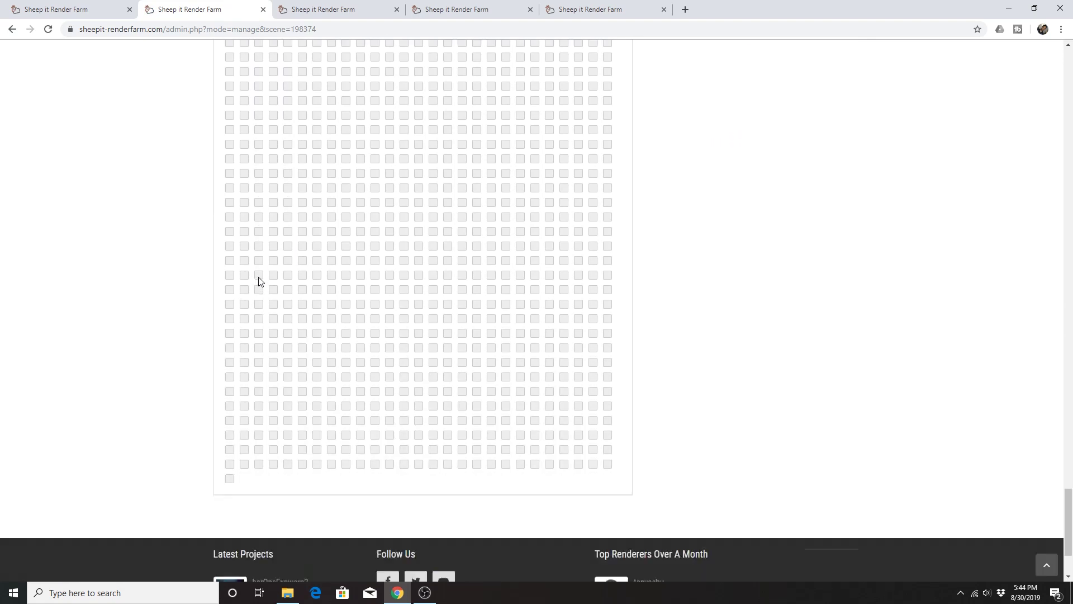
scroll(259, 281, "down", 3)
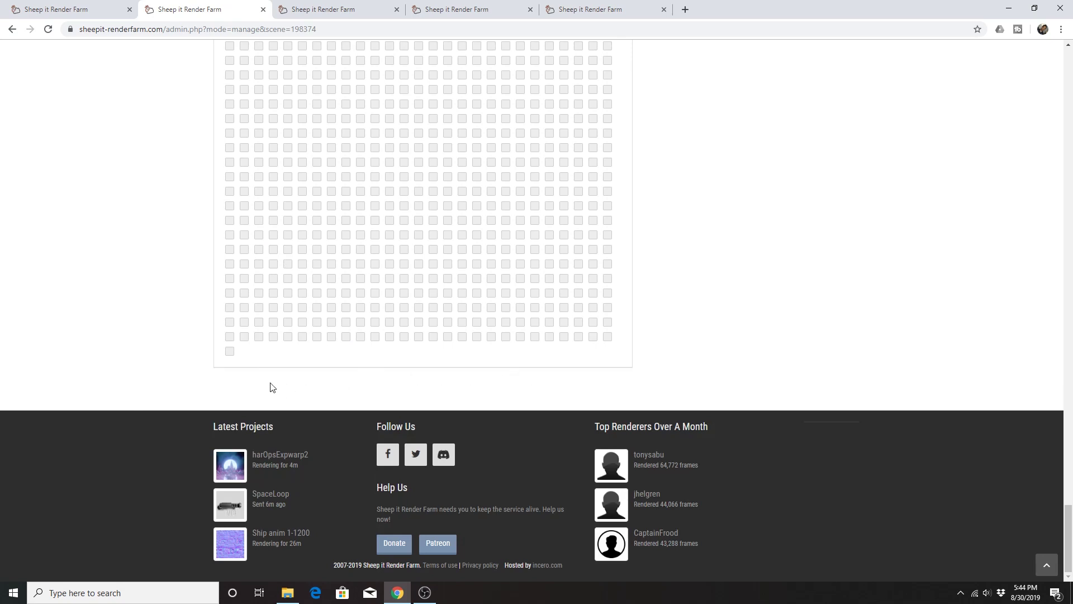
scroll(425, 336, "up", 10)
scroll(423, 329, "up", 15)
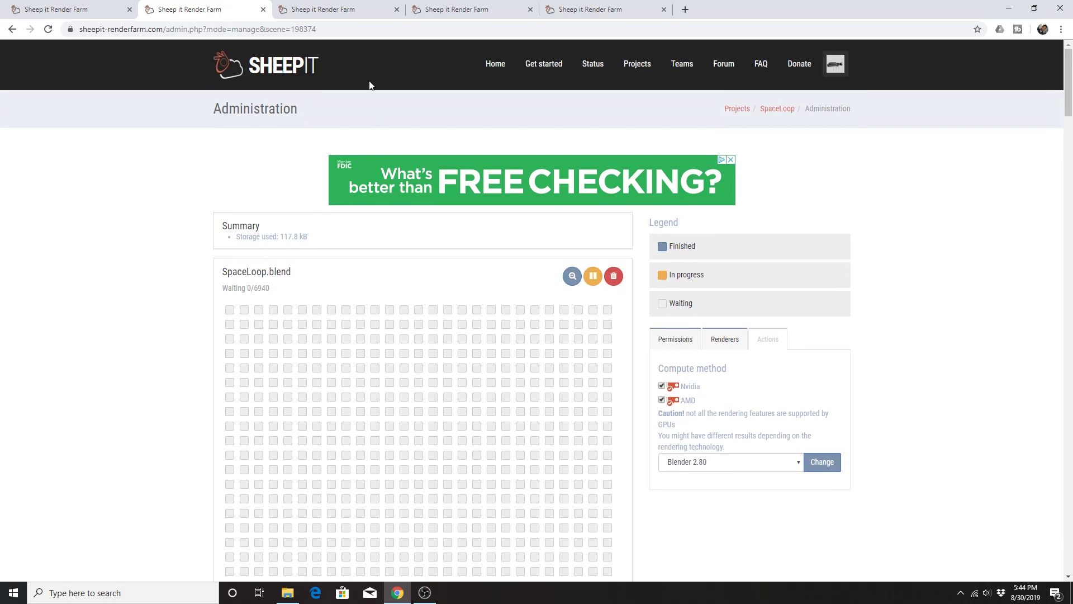
Return to the PlatesLoop job and go back from its frame thumbnails to the administration page to review the render summary
left_click(586, 9)
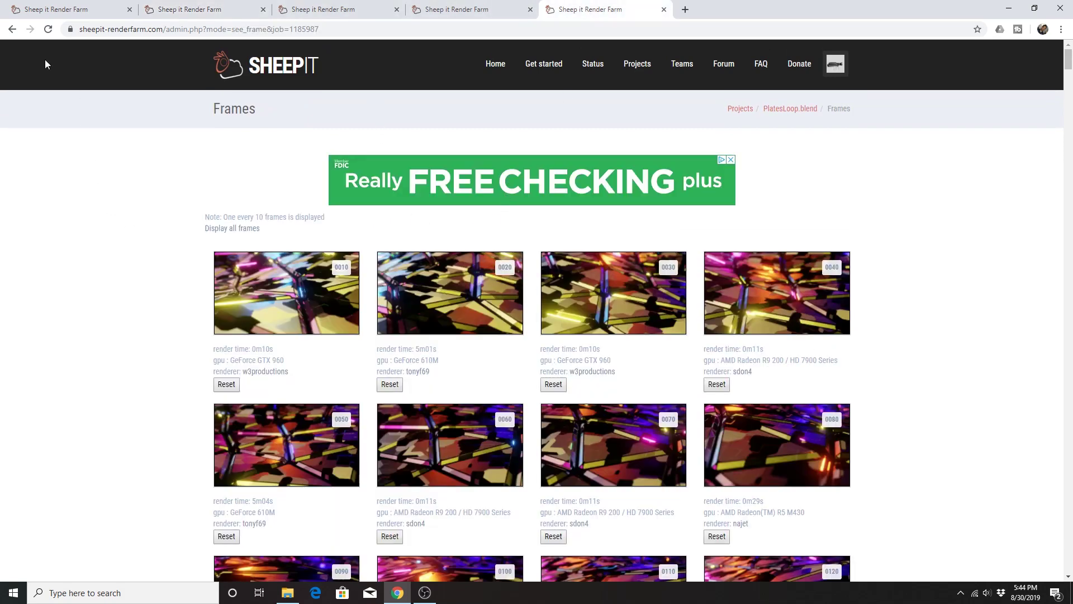
left_click(12, 29)
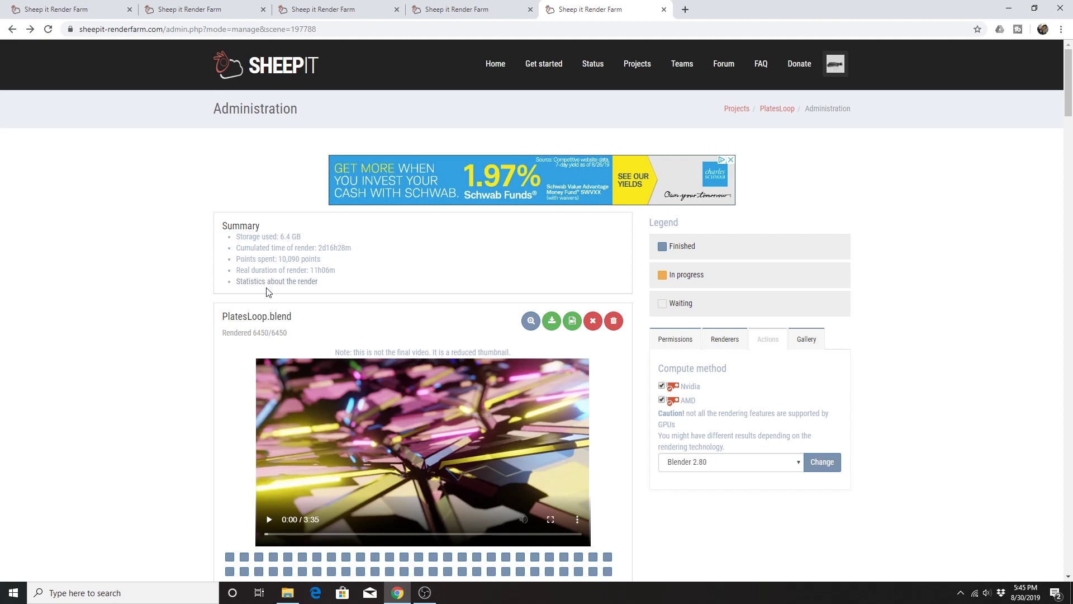
scroll(267, 292, "down", 5)
scroll(267, 292, "up", 5)
Switch back to the SpaceLoop job, refresh its administration page and check the frame grid for rendering progress
left_click(208, 10)
scroll(273, 246, "down", 6)
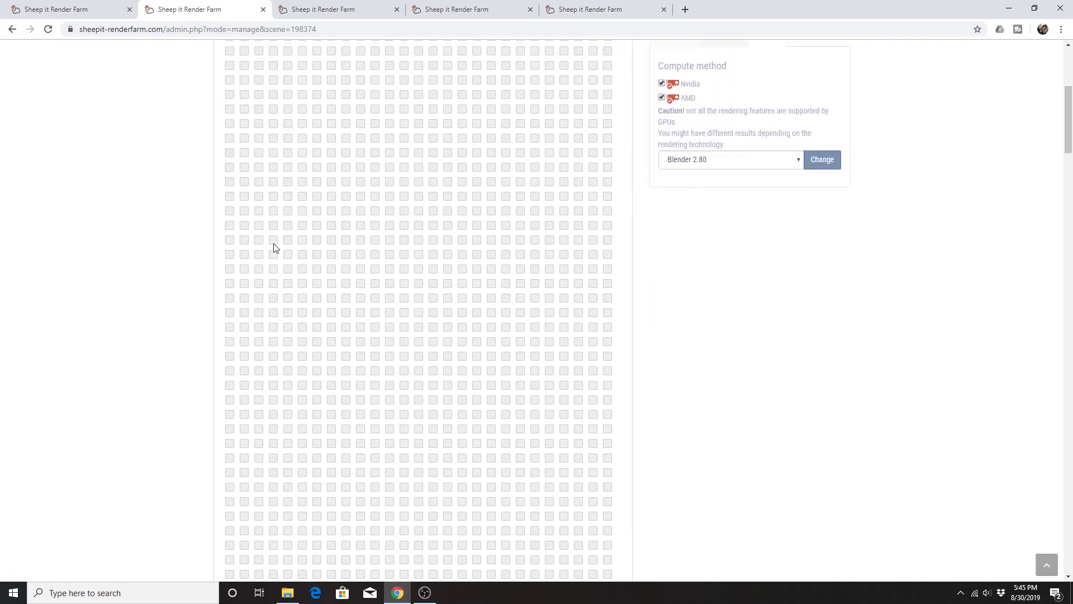
left_click(276, 242)
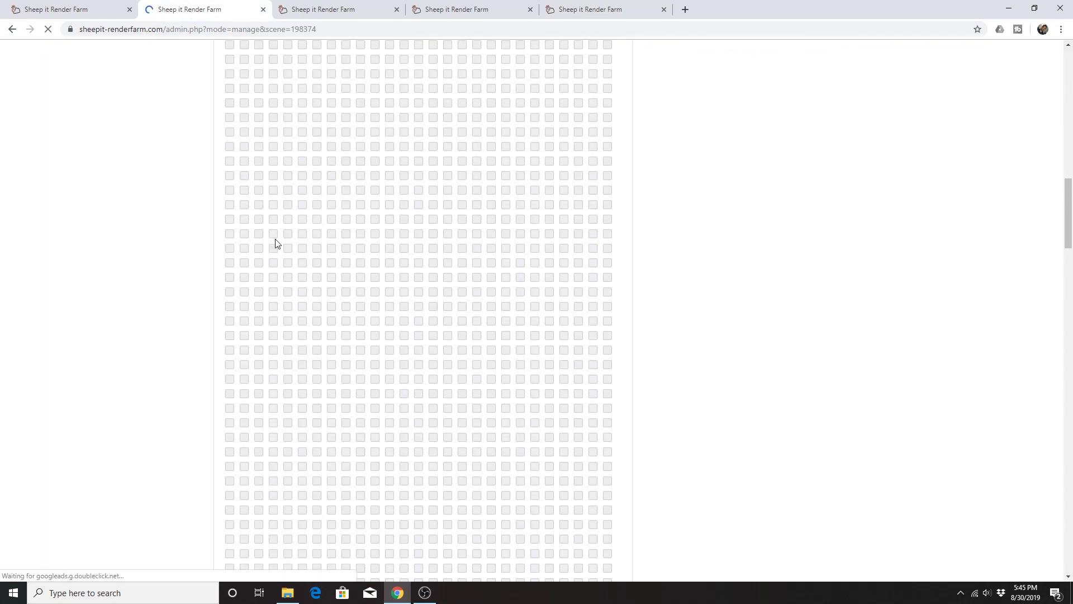
scroll(275, 243, "down", 5)
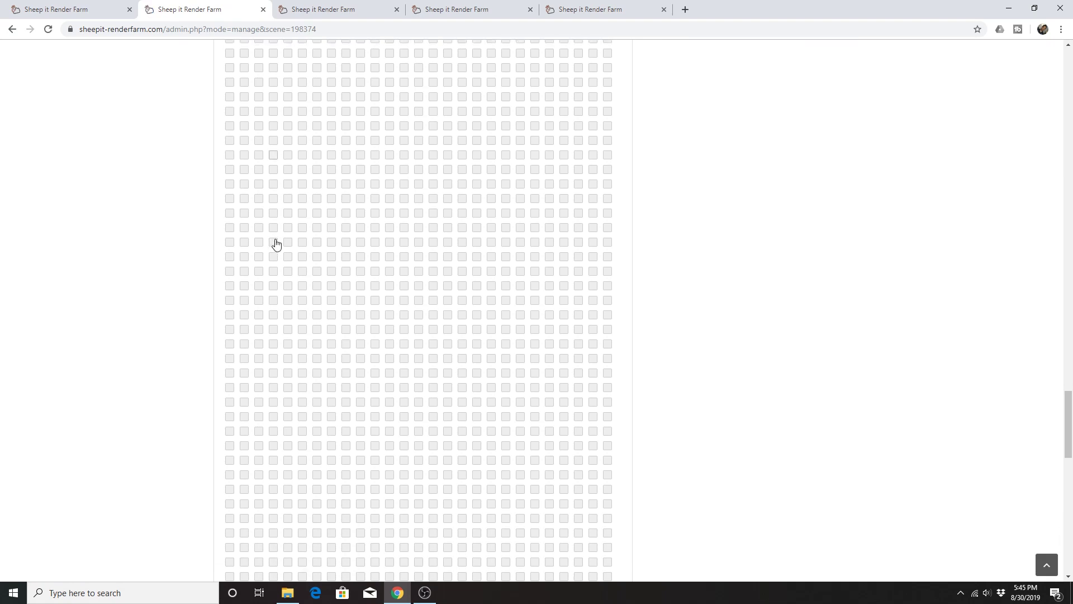
scroll(276, 244, "down", 3)
scroll(275, 242, "up", 8)
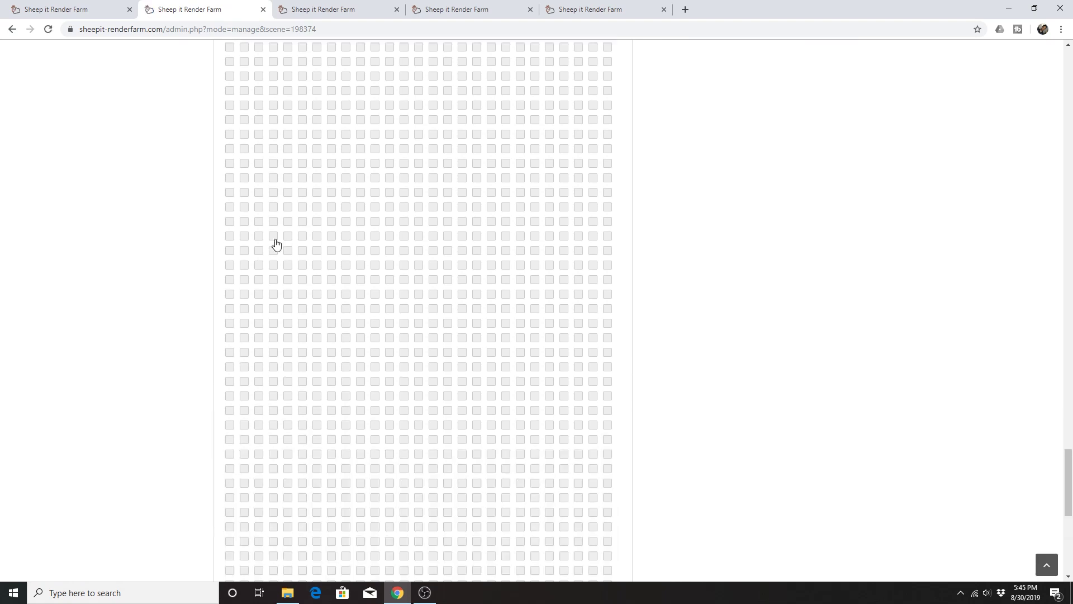
scroll(275, 242, "up", 6)
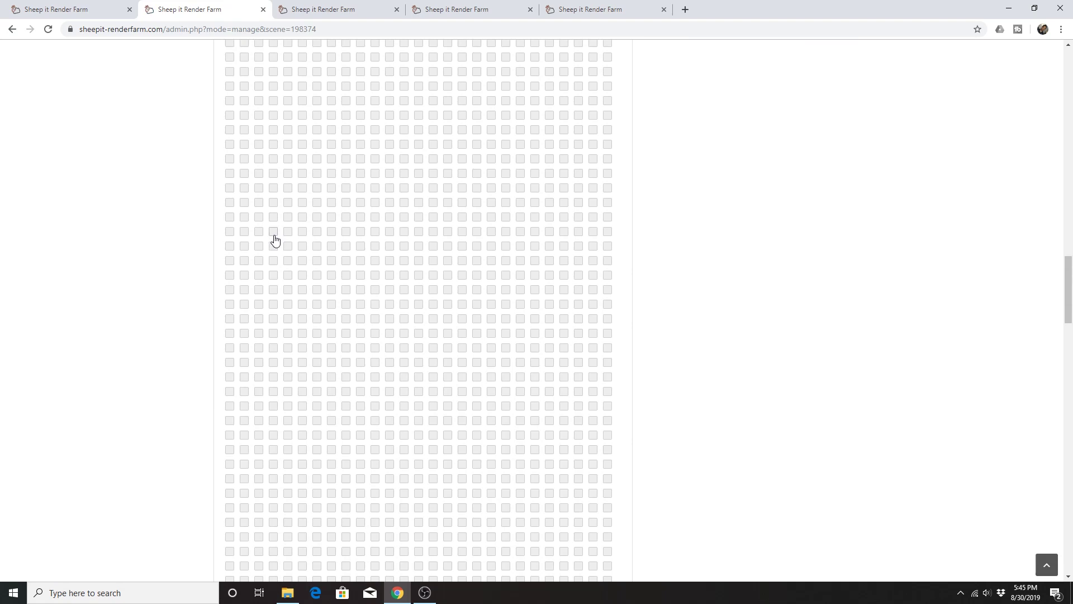
scroll(274, 240, "up", 10)
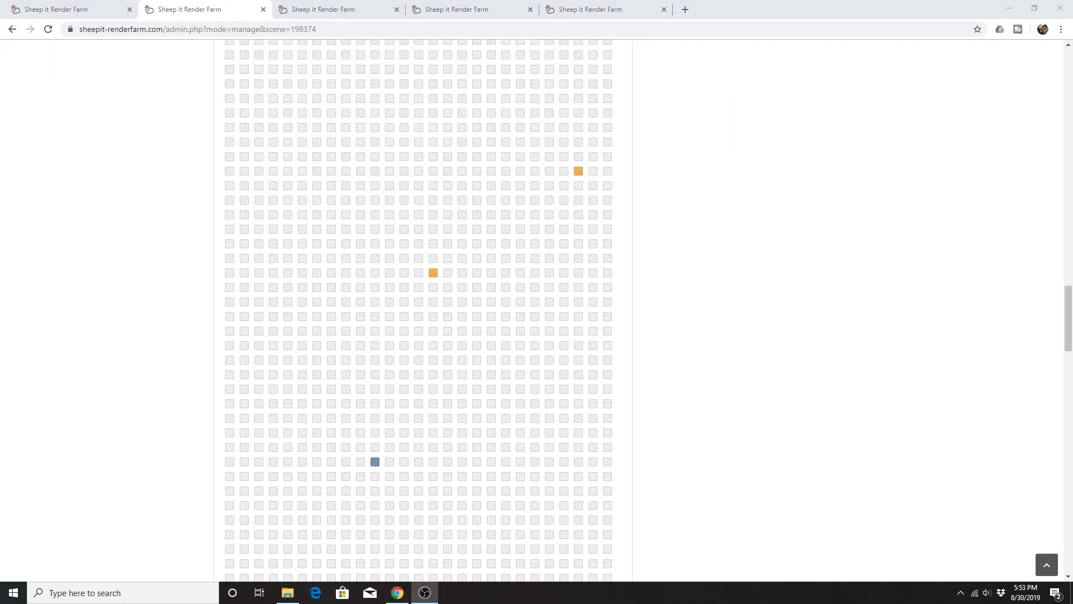
Examine the SpaceLoop job's frame grid for finished and in-progress frames, down to the list of current renderers
scroll(625, 259, "up", 8)
scroll(619, 247, "up", 10)
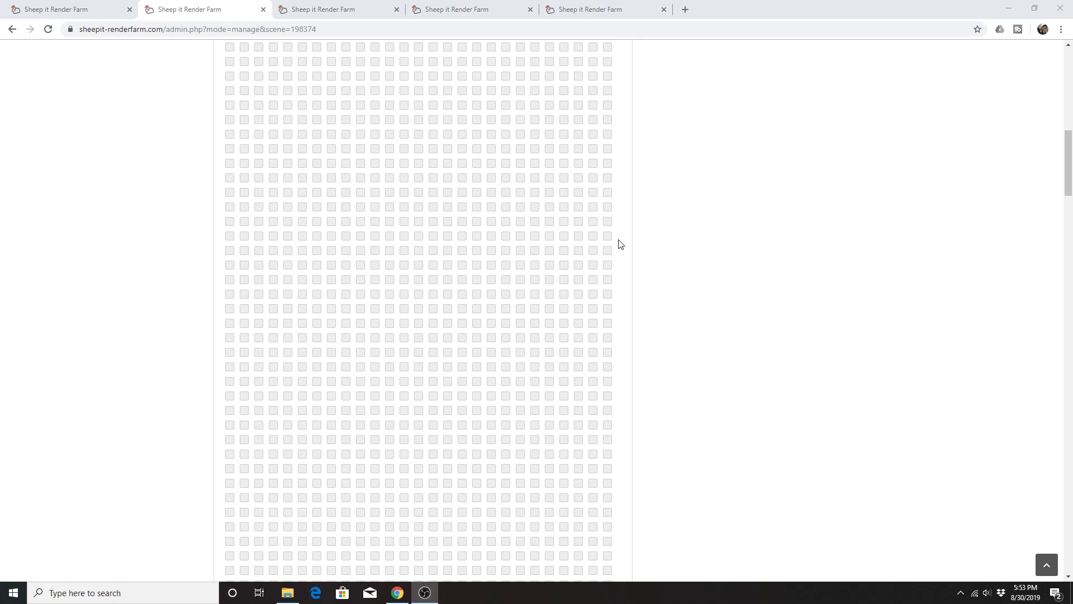
scroll(621, 244, "up", 13)
scroll(620, 233, "down", 8)
scroll(619, 233, "down", 15)
scroll(619, 232, "down", 12)
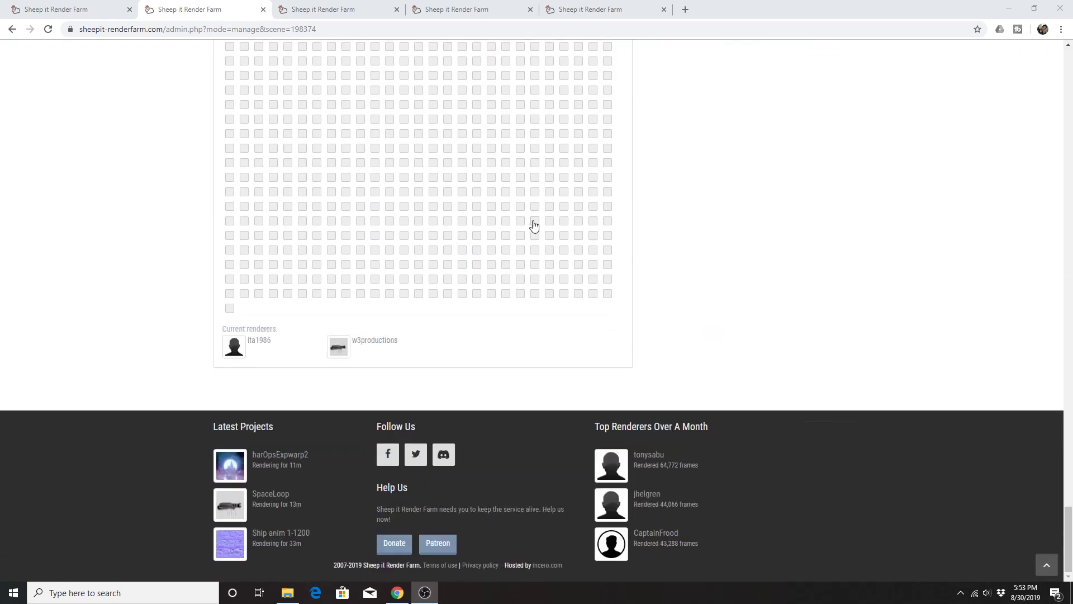